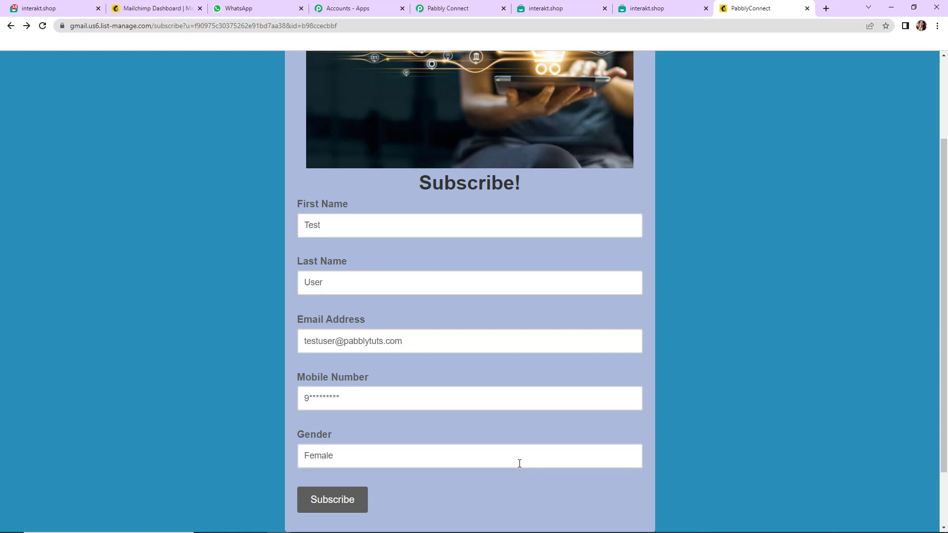
Step: Check the WhatsApp chat for the received Interakt message
left_click(277, 13)
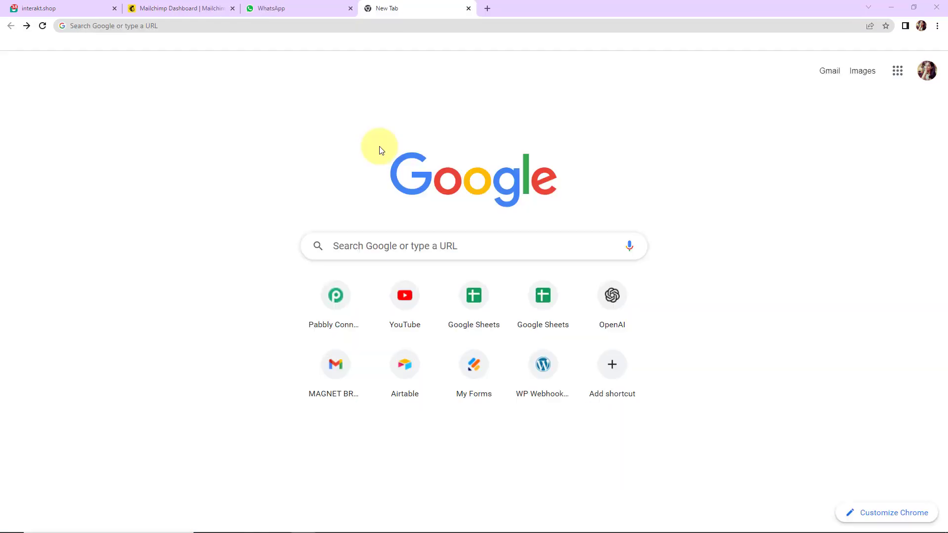
Step: Go to pabbly.com/connect, sign in, and open the Pabbly Connect app dashboard
left_click(295, 29)
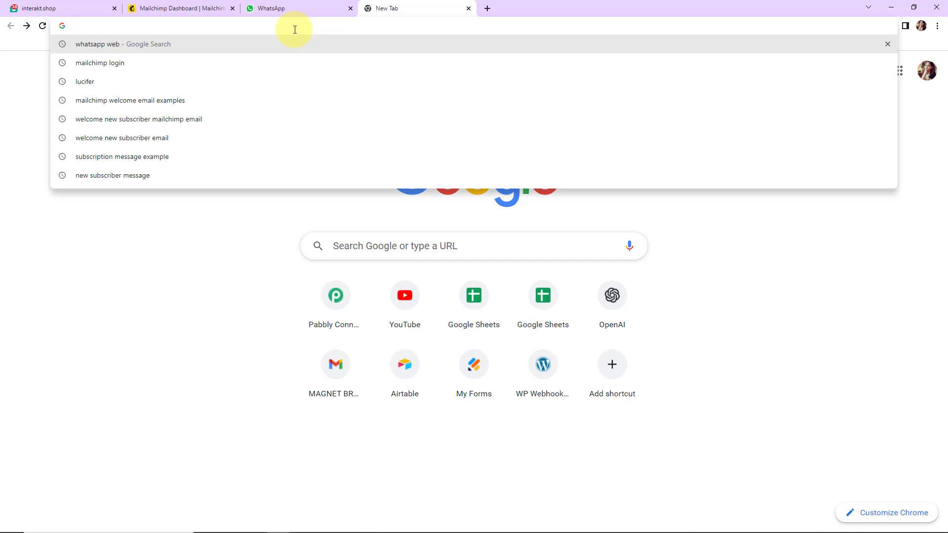
type("p")
key("Return")
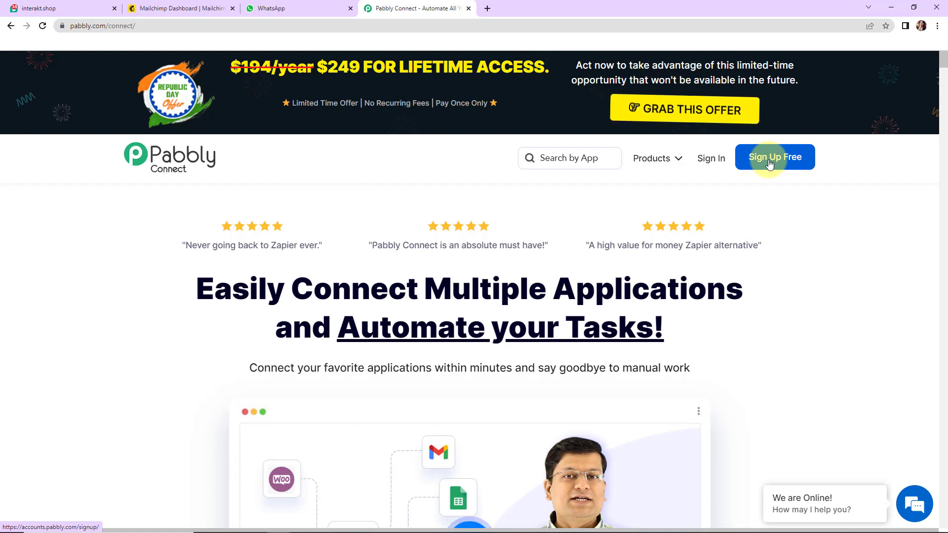
left_click(712, 160)
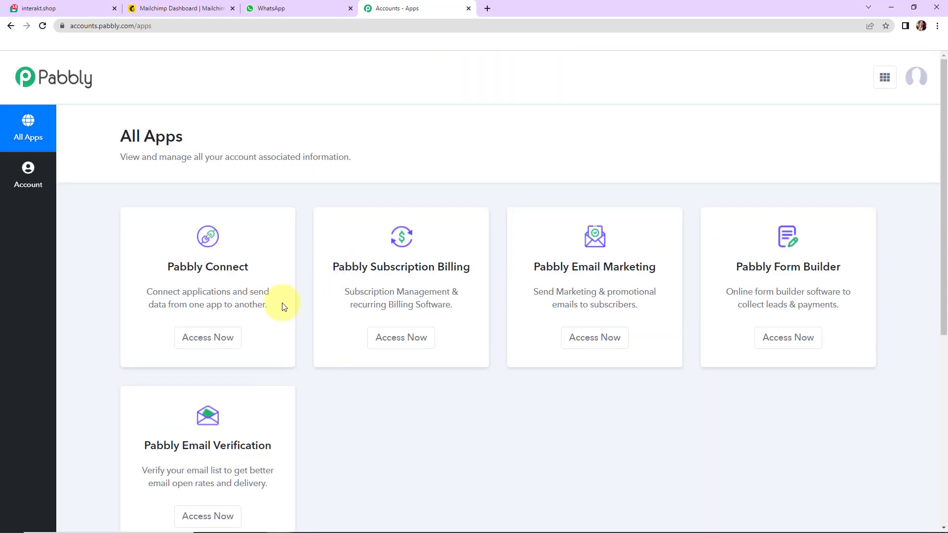
left_click(212, 335)
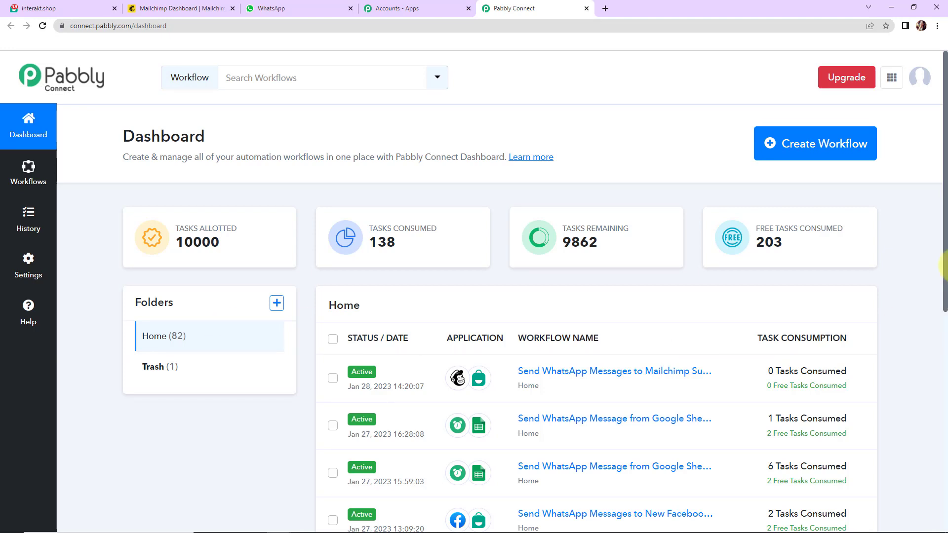
Step: Start a new workflow, paste 'Send WhatsApp Messages to Mailchimp Subscribers' as its name, and create it
left_click(810, 157)
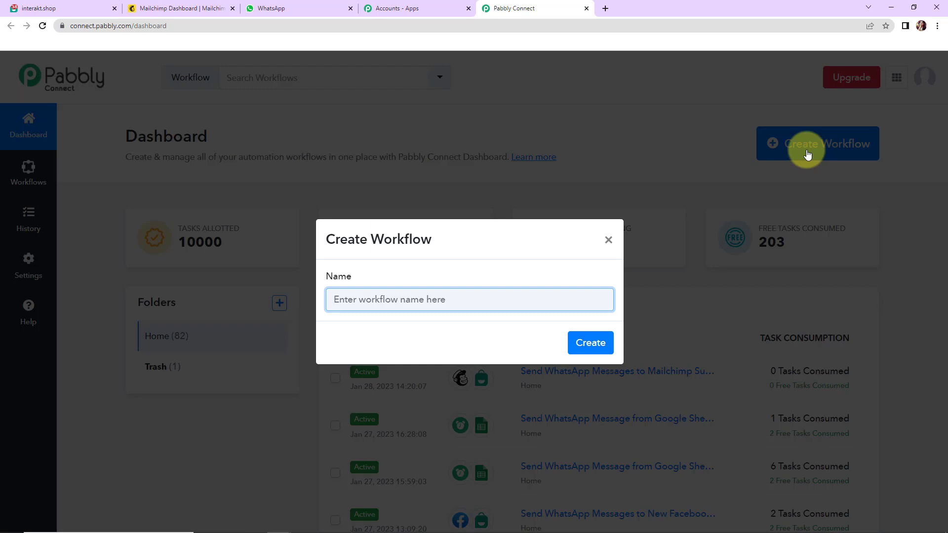
type("Send WhatsApp Messages to Mailchimp Subscribers")
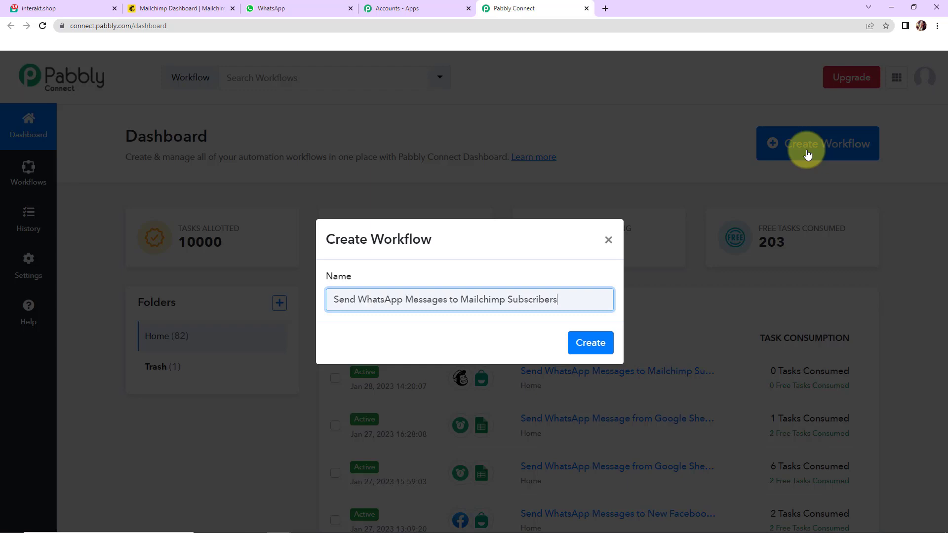
left_click(589, 342)
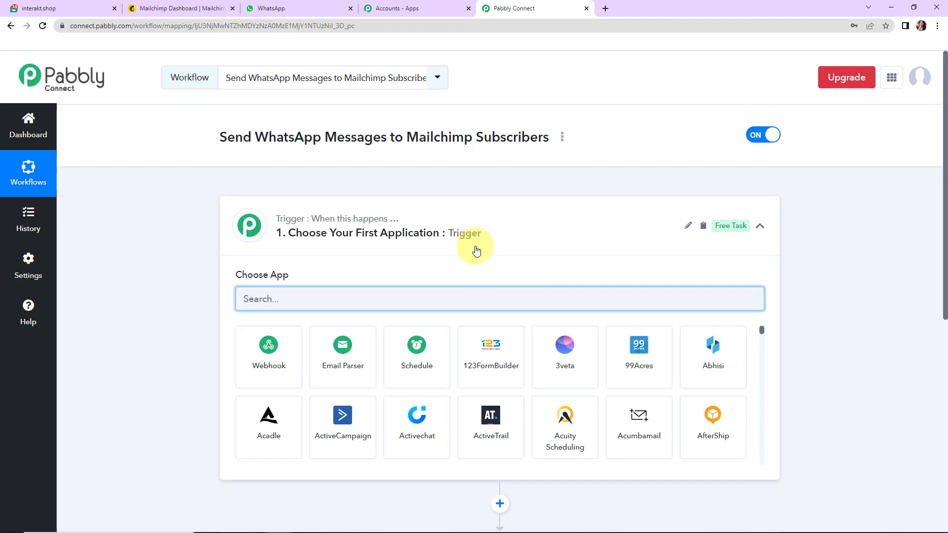
Step: Search 'mail' and set MailChimp as the trigger app with the New Subscriber event
scroll(475, 250, "down", 2)
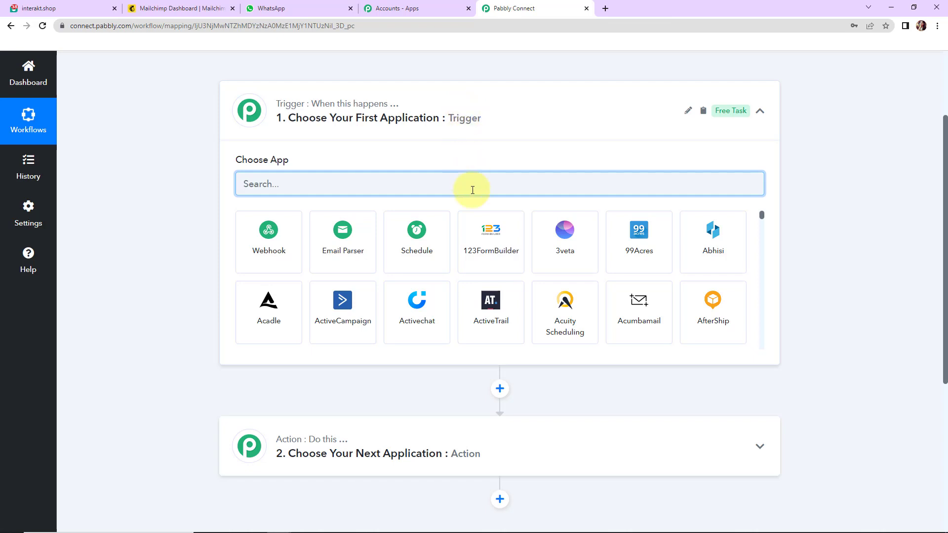
type("mail")
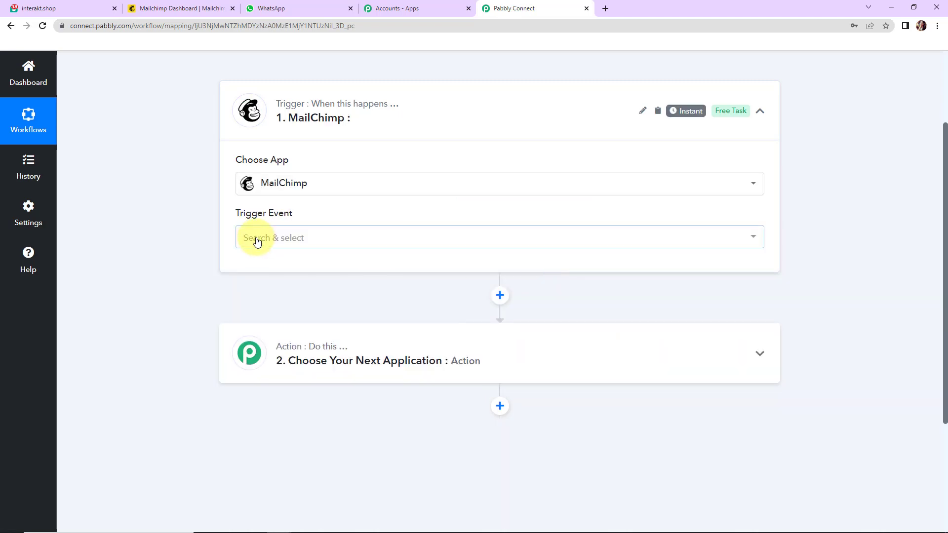
mouse_move(255, 217)
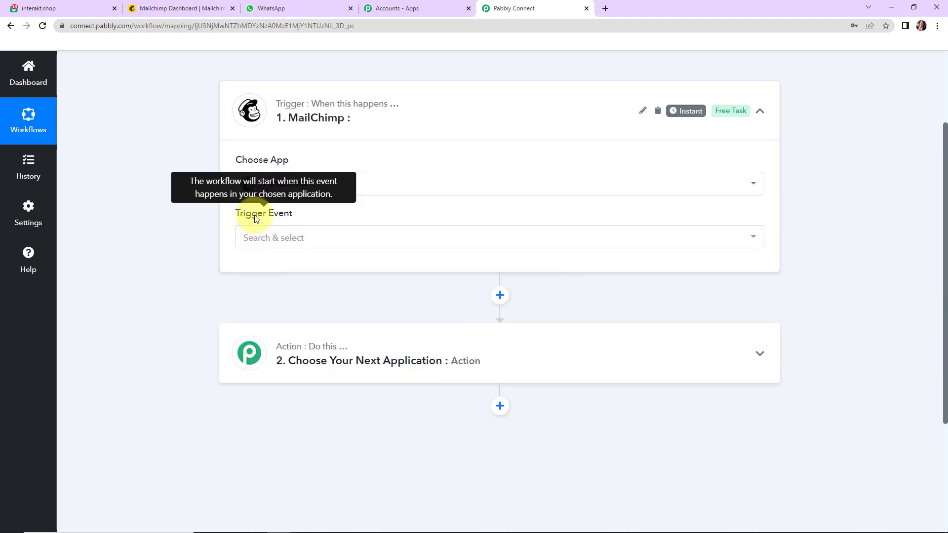
left_click(259, 244)
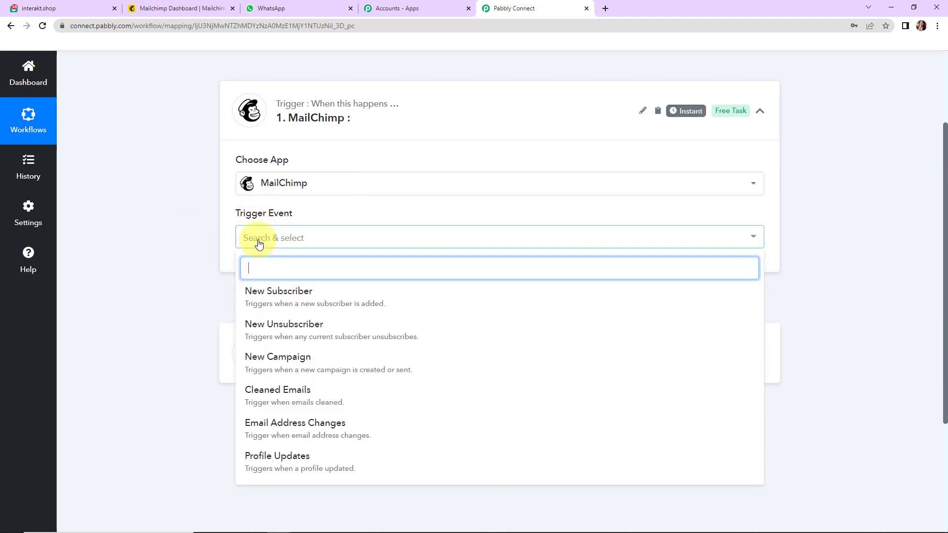
left_click(269, 294)
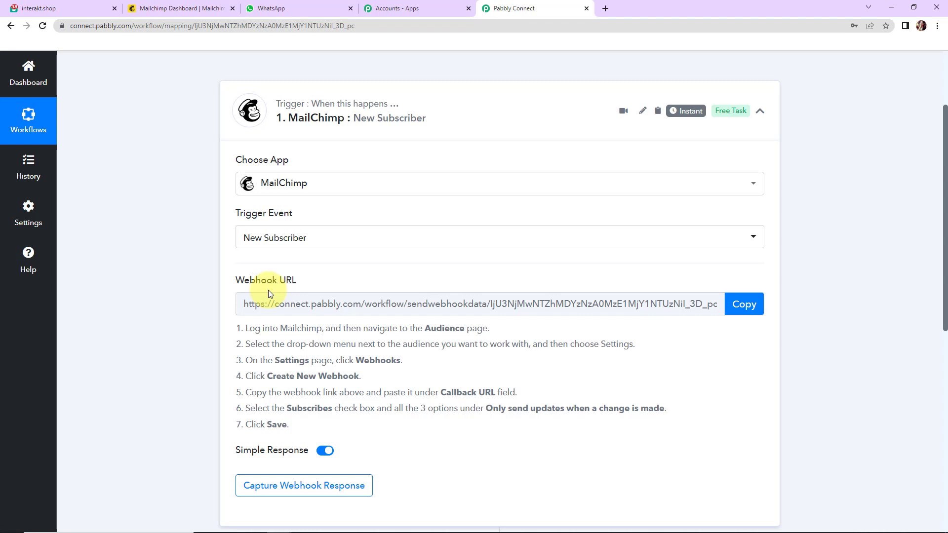
Step: Copy the MailChimp trigger's webhook URL and return to the Mailchimp dashboard tab
mouse_move(270, 289)
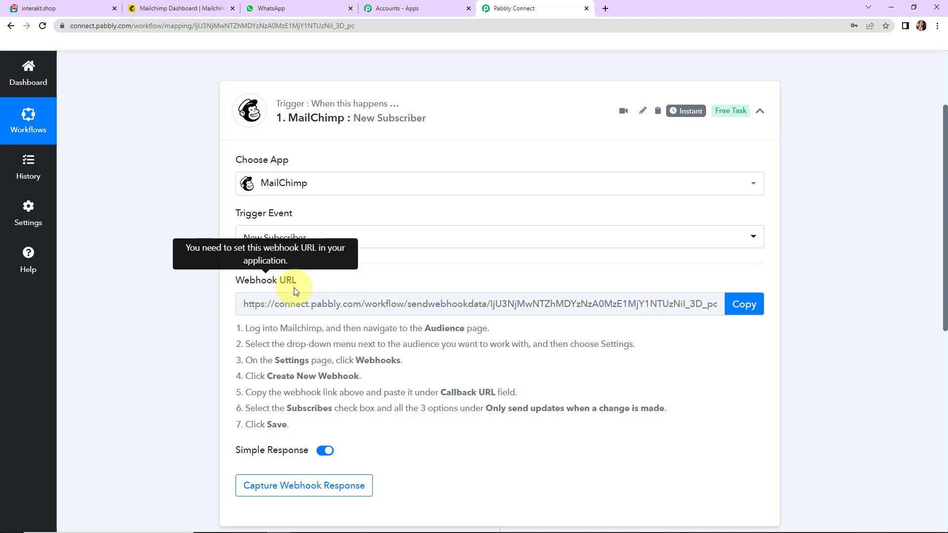
left_click(754, 304)
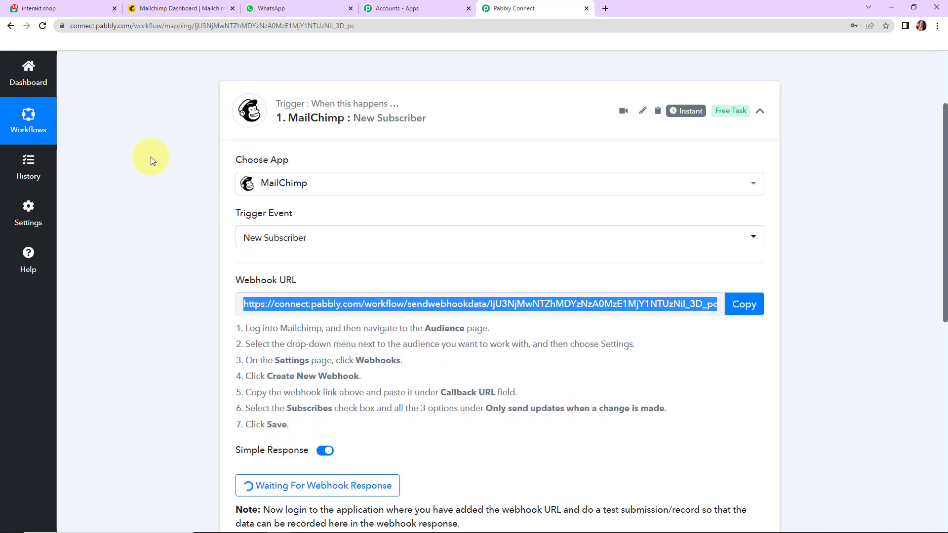
left_click(155, 9)
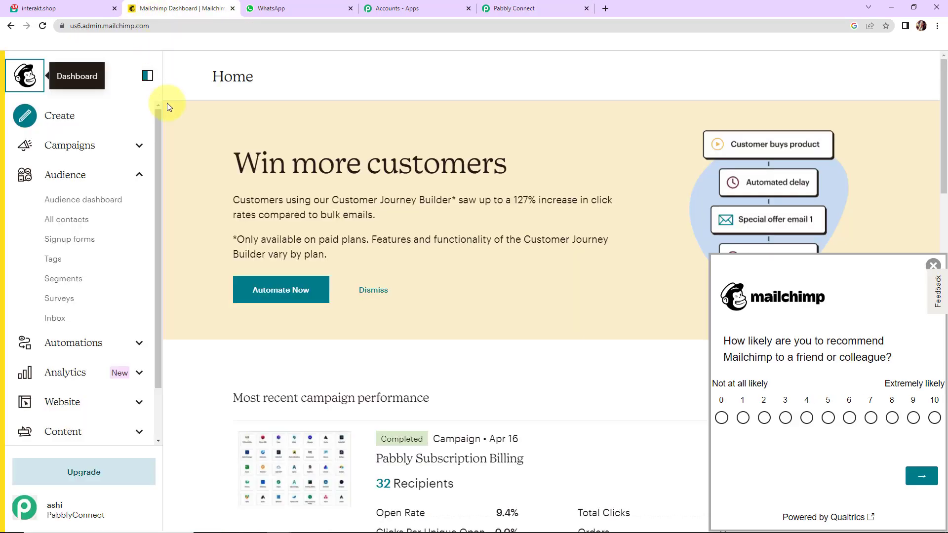
Step: Open Create New Webhook under the PabblyConnect audience's Settings > Webhooks, then return to Pabbly Connect
left_click(70, 177)
left_click(71, 177)
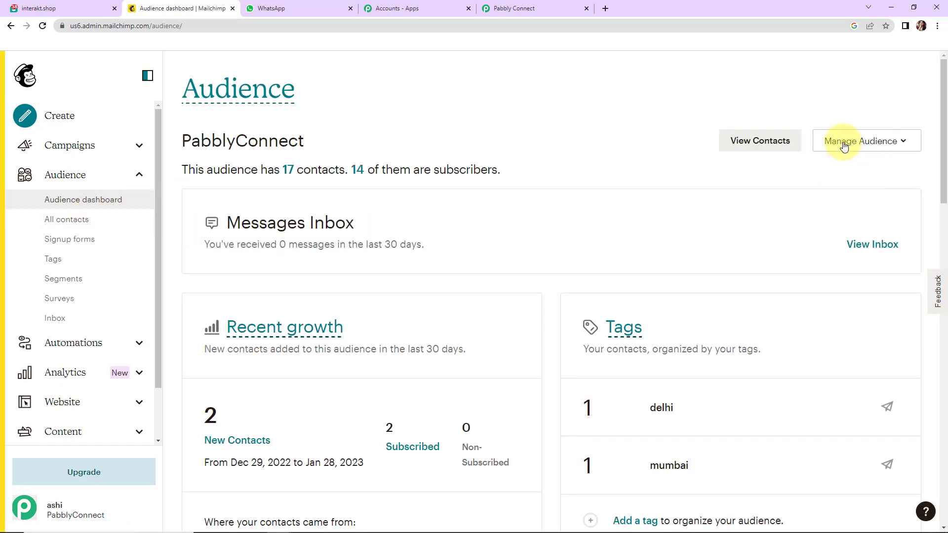
left_click(843, 142)
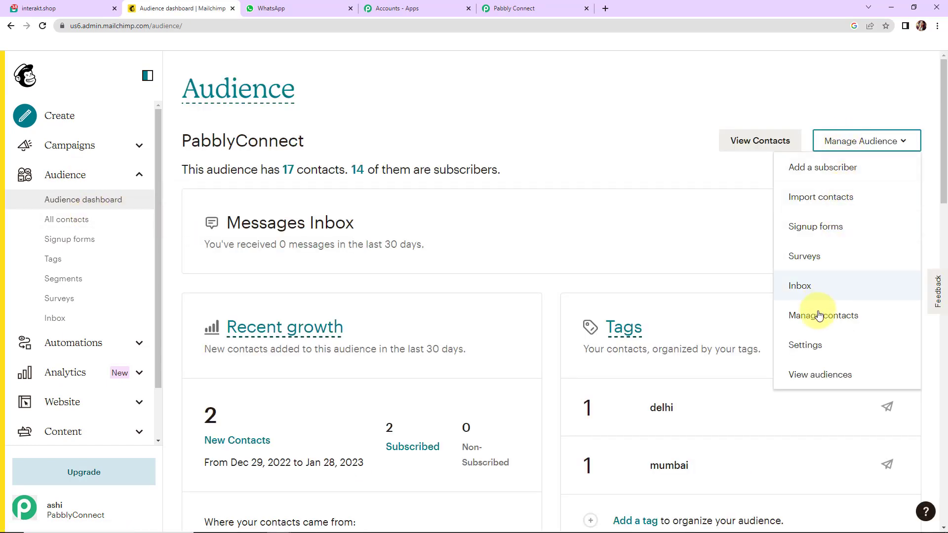
left_click(815, 354)
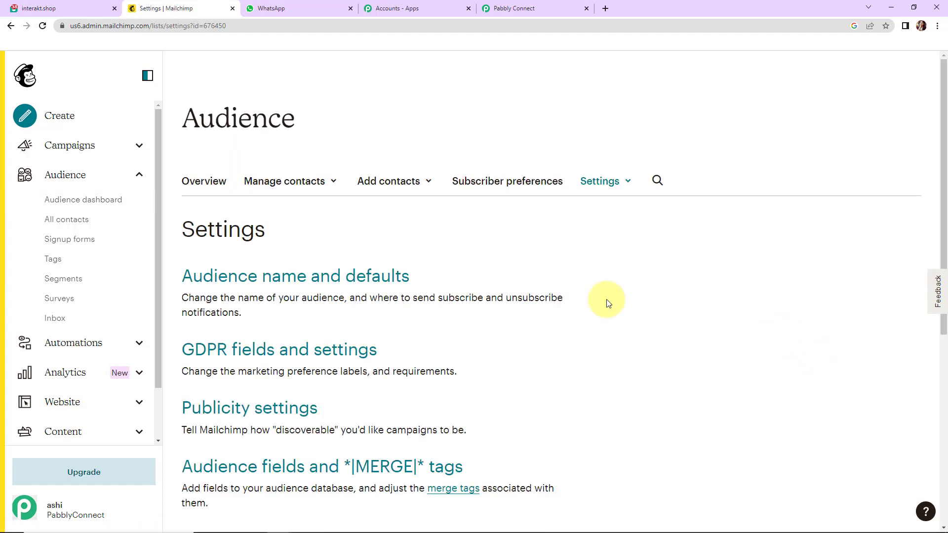
scroll(594, 288, "down", 8)
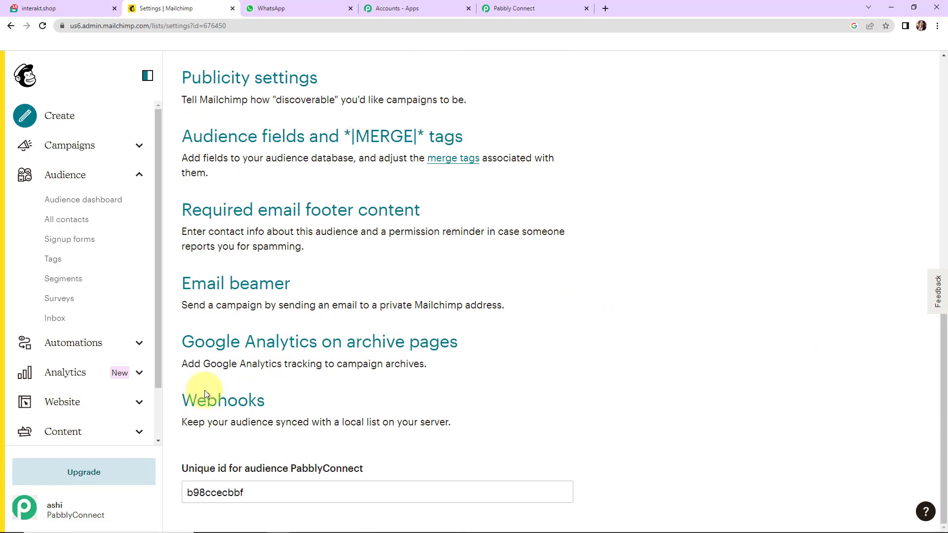
left_click(216, 399)
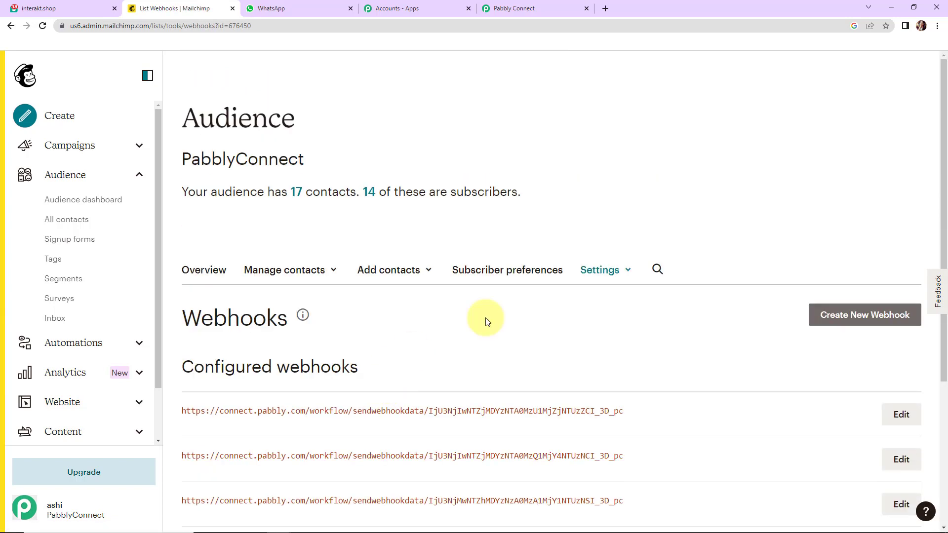
left_click(853, 318)
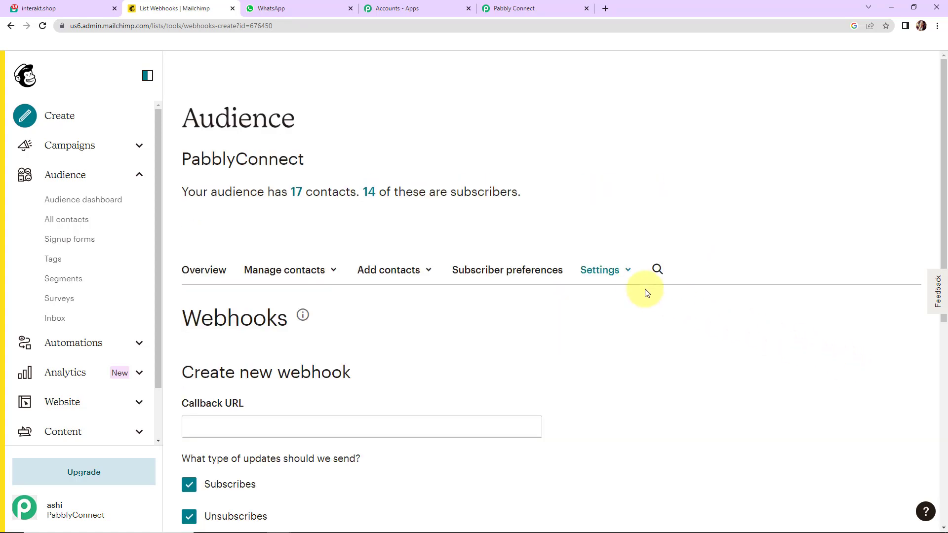
scroll(642, 288, "down", 5)
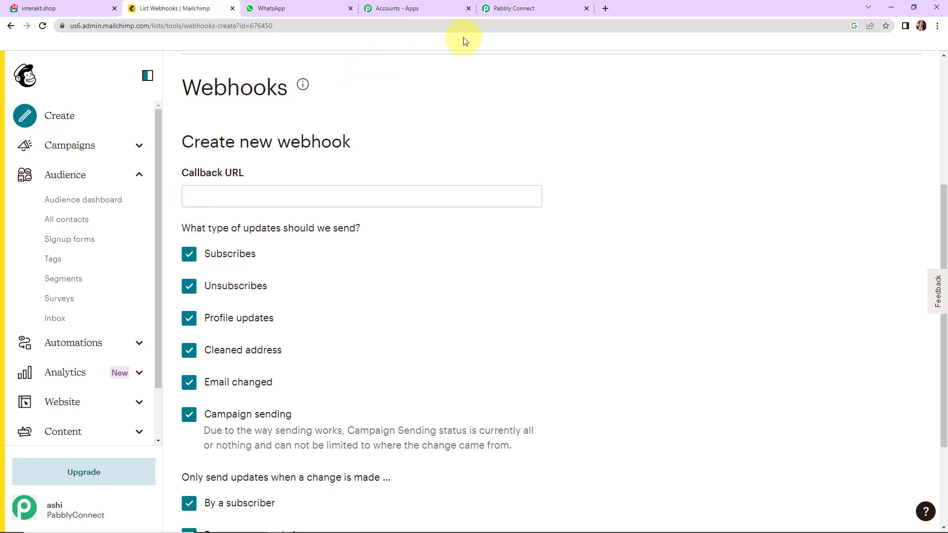
left_click(537, 10)
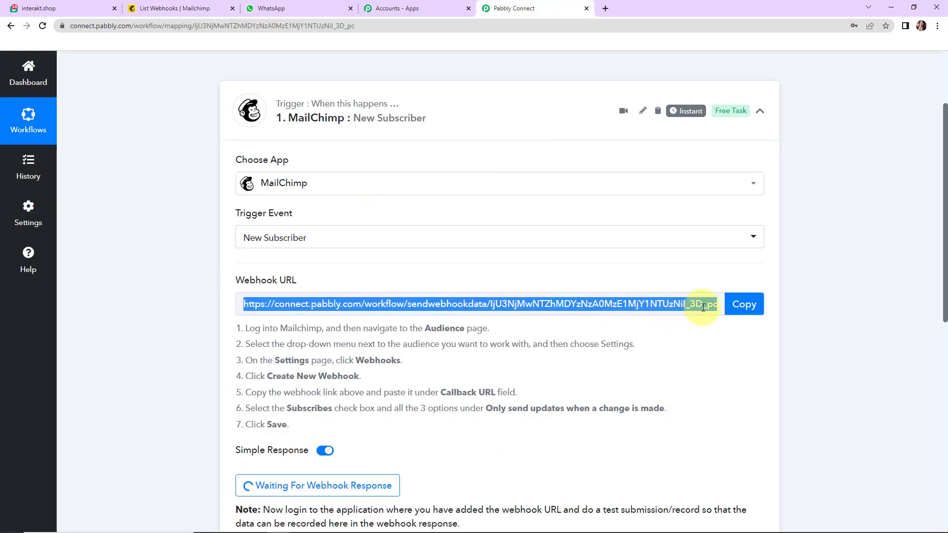
Step: Paste the Pabbly Connect webhook URL into Mailchimp's Callback URL field
left_click(744, 304)
left_click(198, 9)
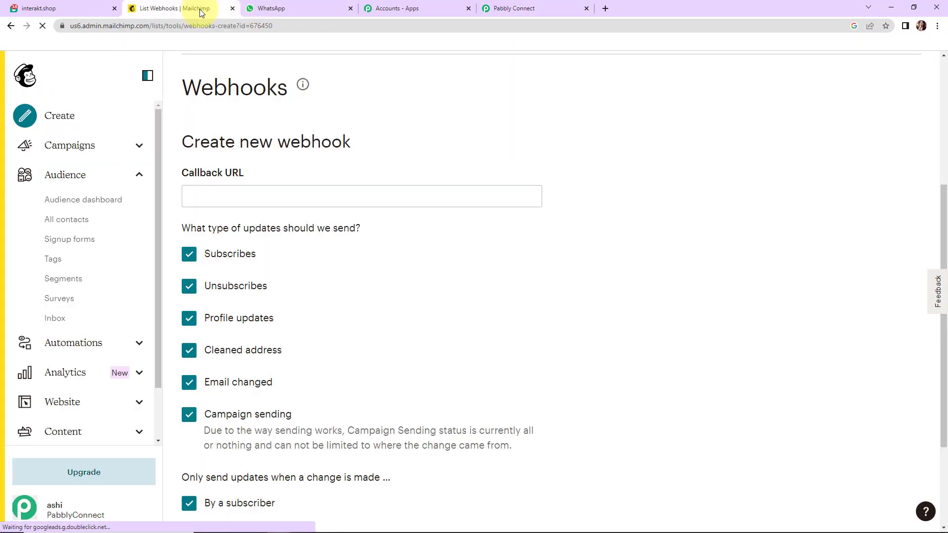
left_click(252, 197)
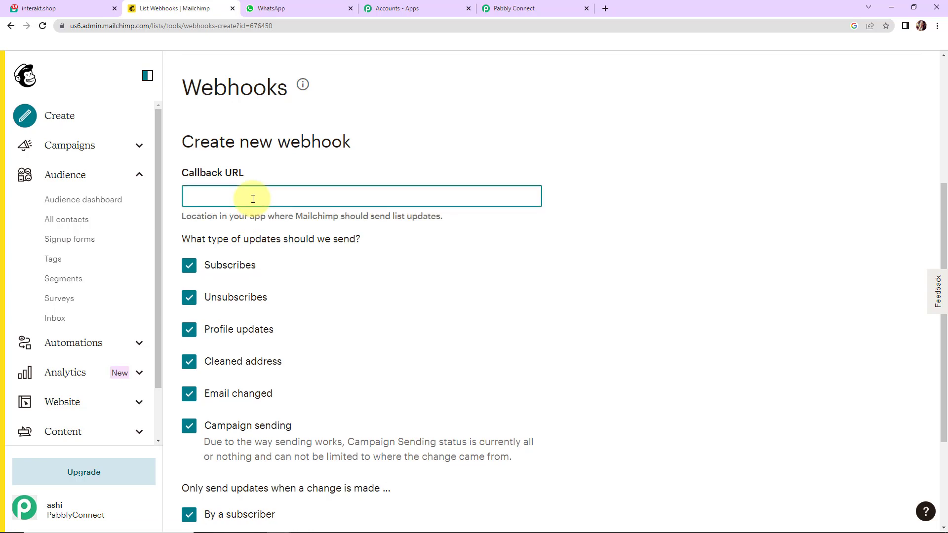
key("ctrl+v")
left_click(755, 300)
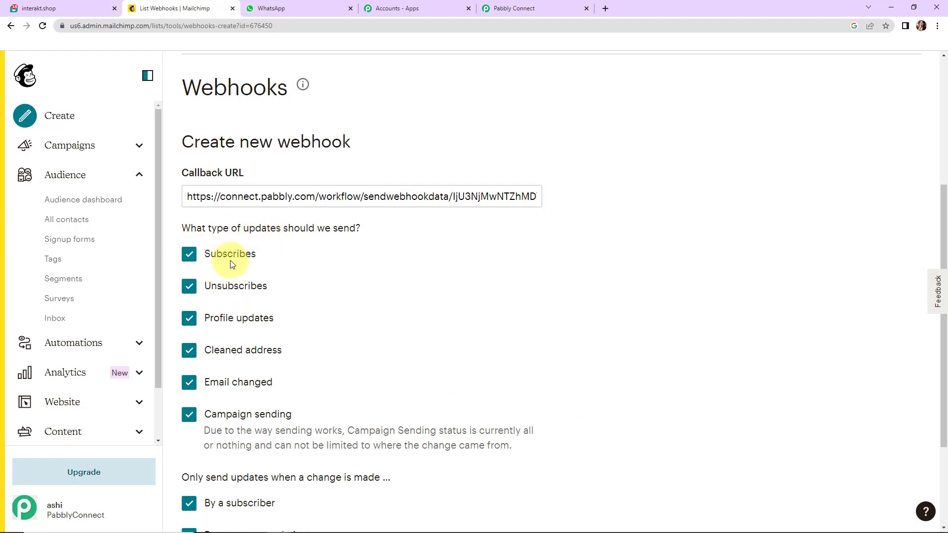
Step: Keep only Subscribes updates, include changes made via the API, and save the webhook
left_click(190, 289)
left_click(189, 319)
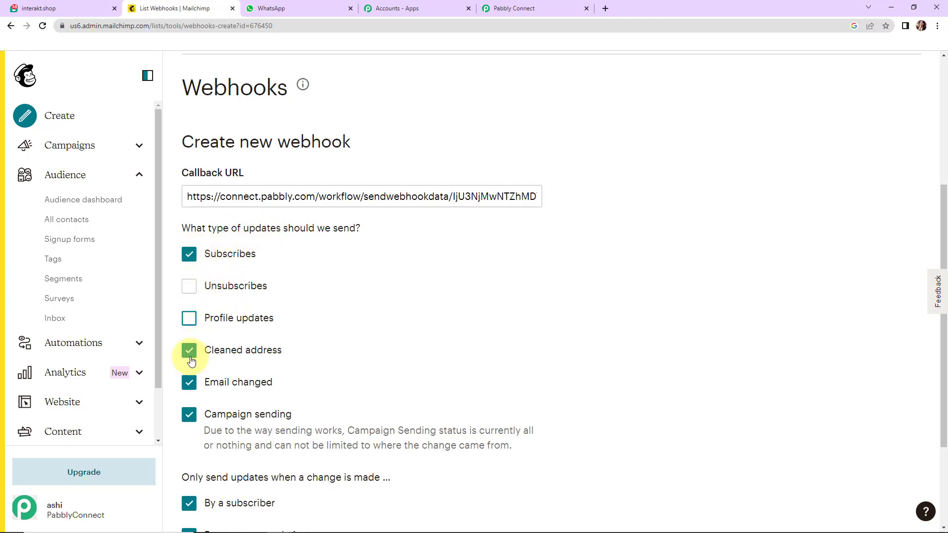
left_click(189, 351)
left_click(191, 389)
left_click(189, 415)
scroll(316, 388, "down", 3)
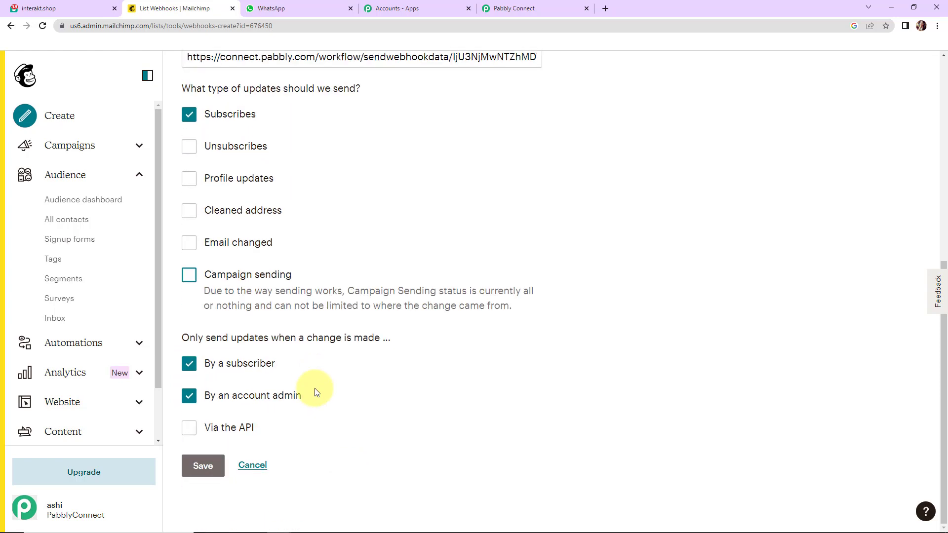
left_click(515, 8)
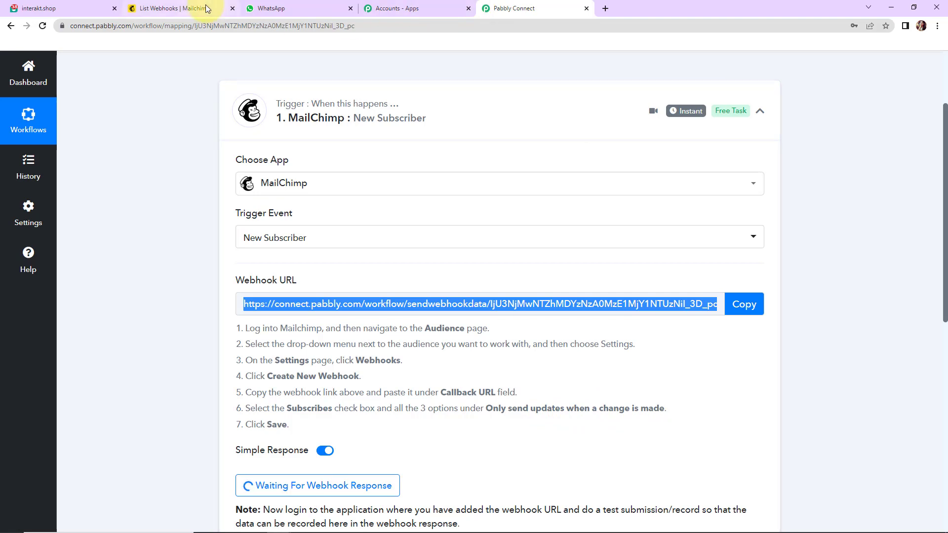
left_click(188, 8)
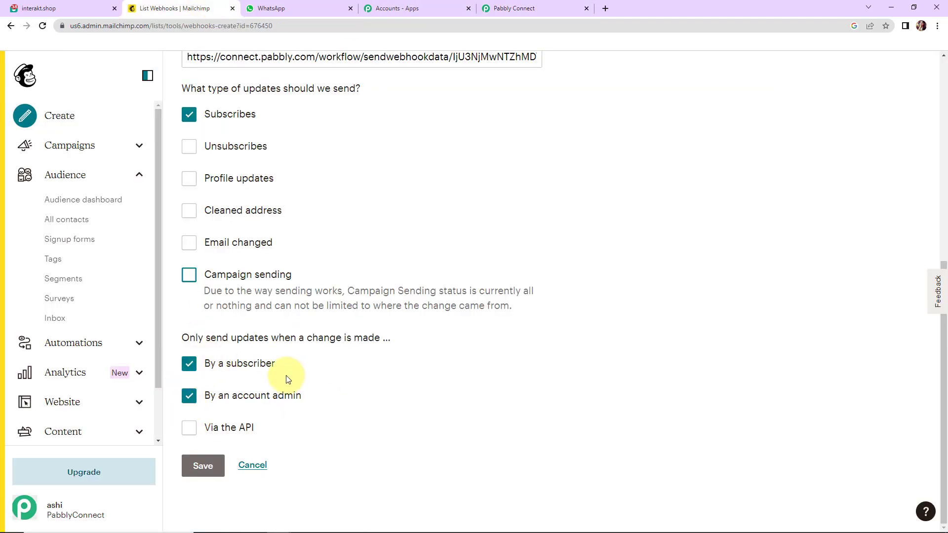
left_click(189, 427)
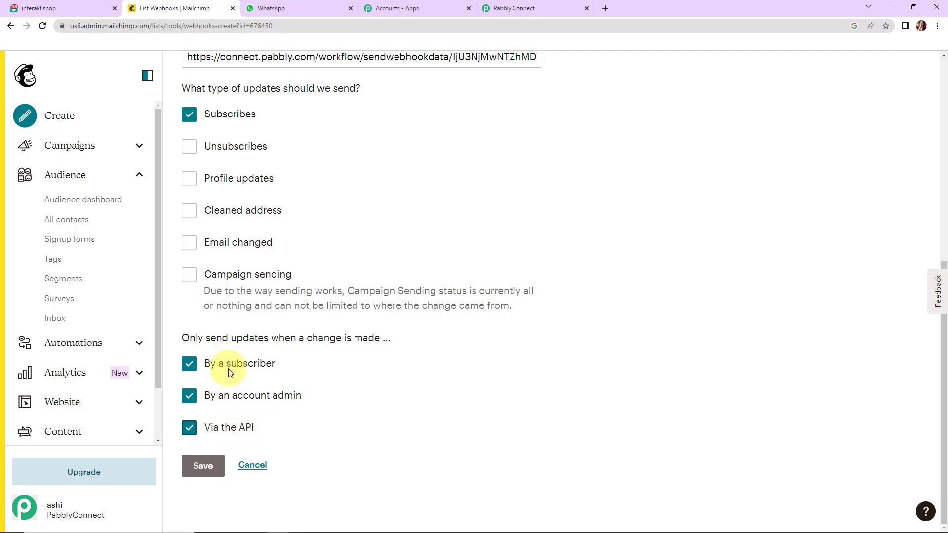
left_click(202, 467)
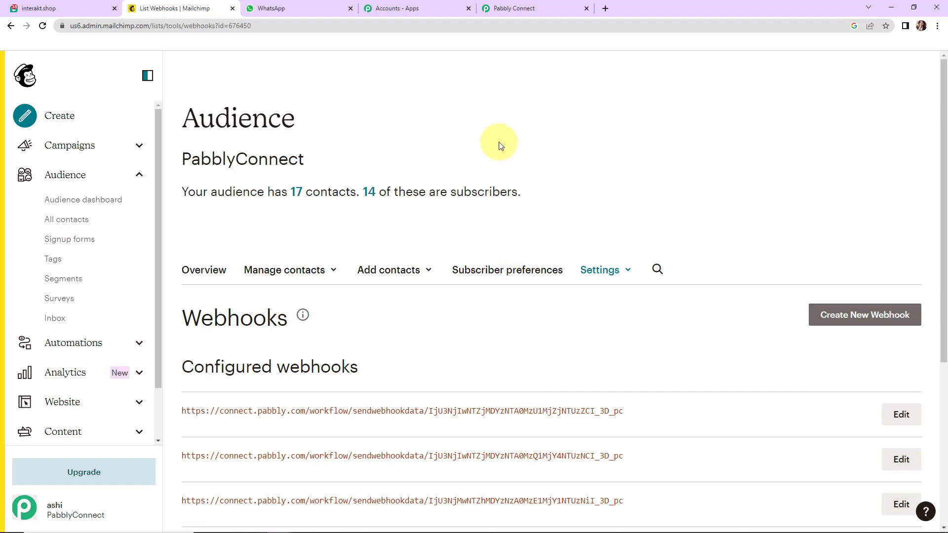
Step: Re-capture the trigger's webhook response in Pabbly Connect, confirming Yes, then return to Mailchimp
left_click(514, 9)
scroll(537, 228, "down", 7)
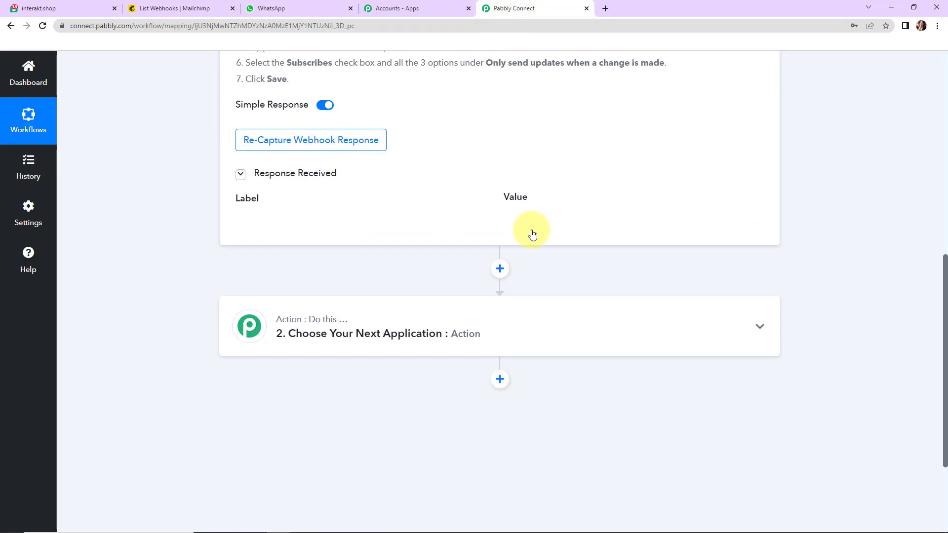
left_click(275, 139)
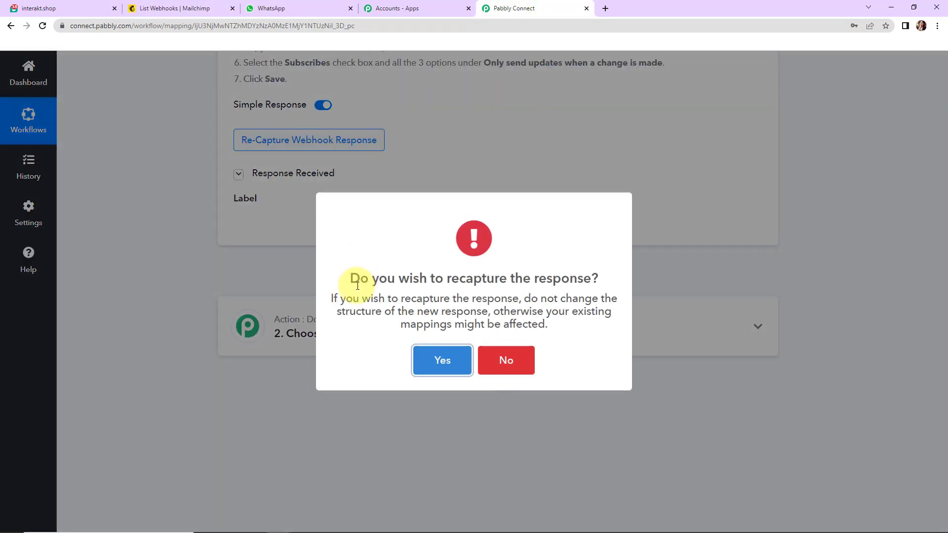
left_click(444, 370)
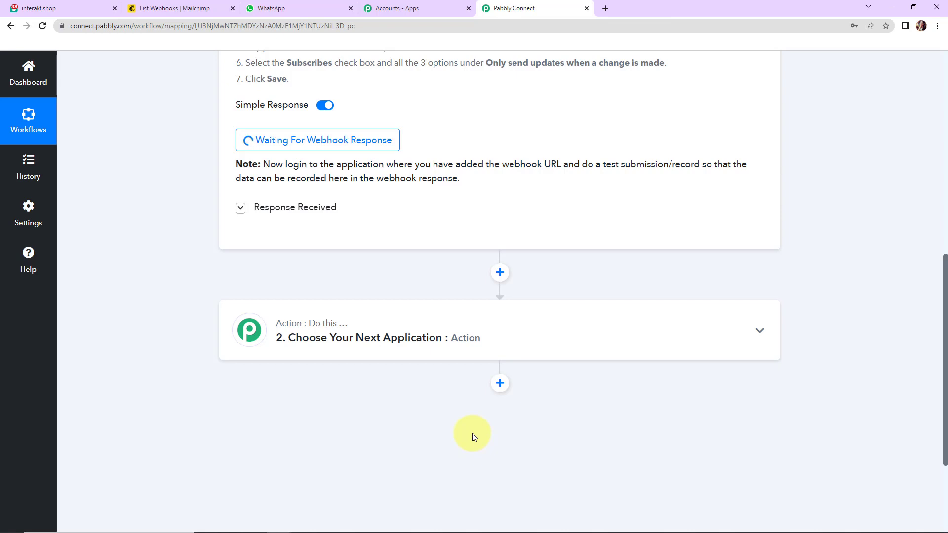
left_click(196, 10)
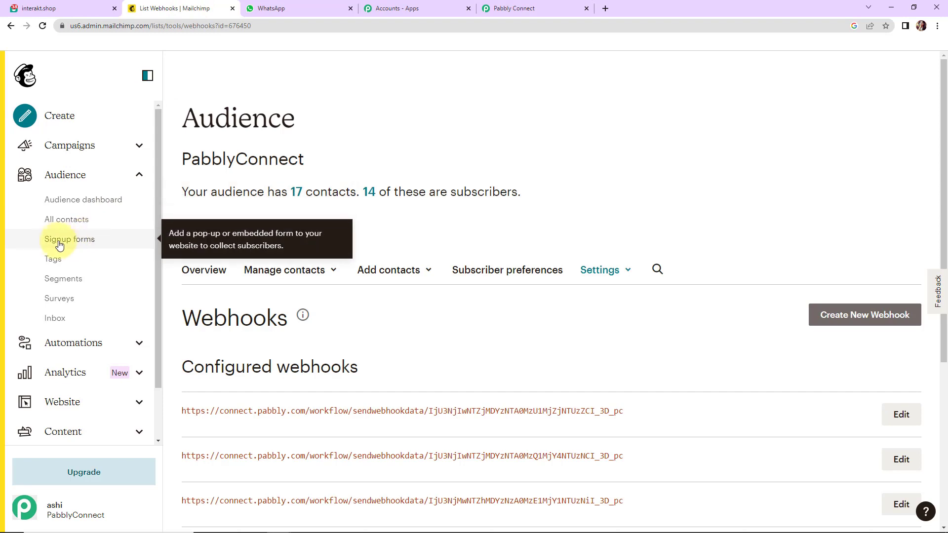
Step: Copy the signup form URL from Signup forms > Form builder, then open a blank tab
left_click(76, 244)
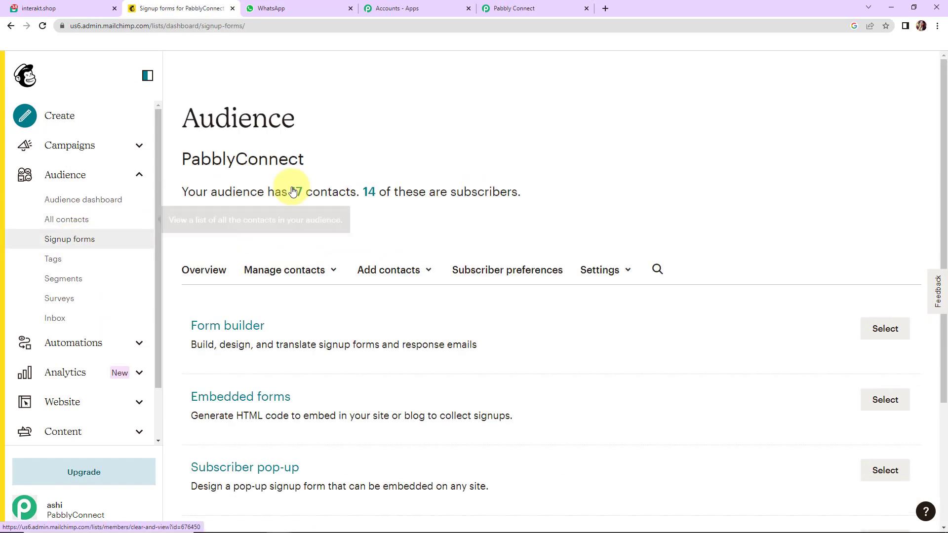
left_click(219, 330)
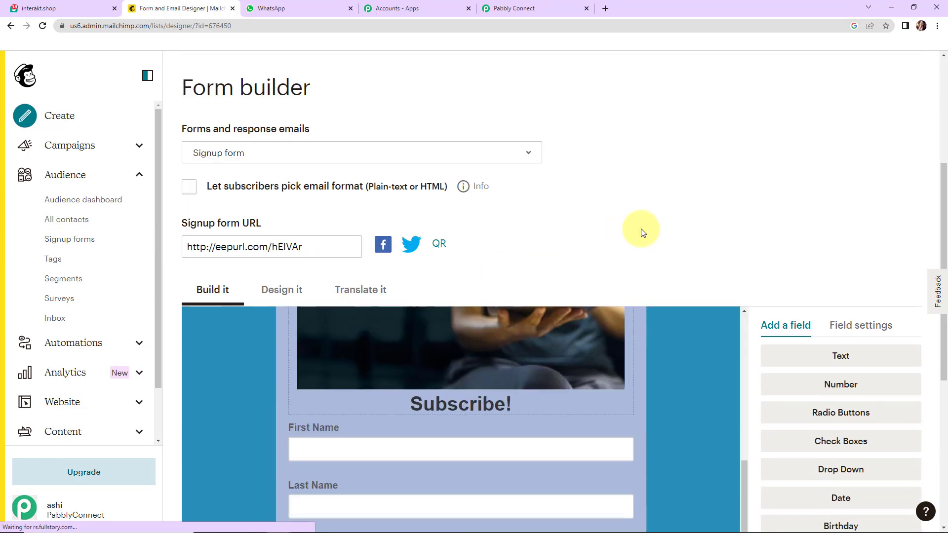
scroll(644, 229, "down", 7)
scroll(725, 227, "down", 2)
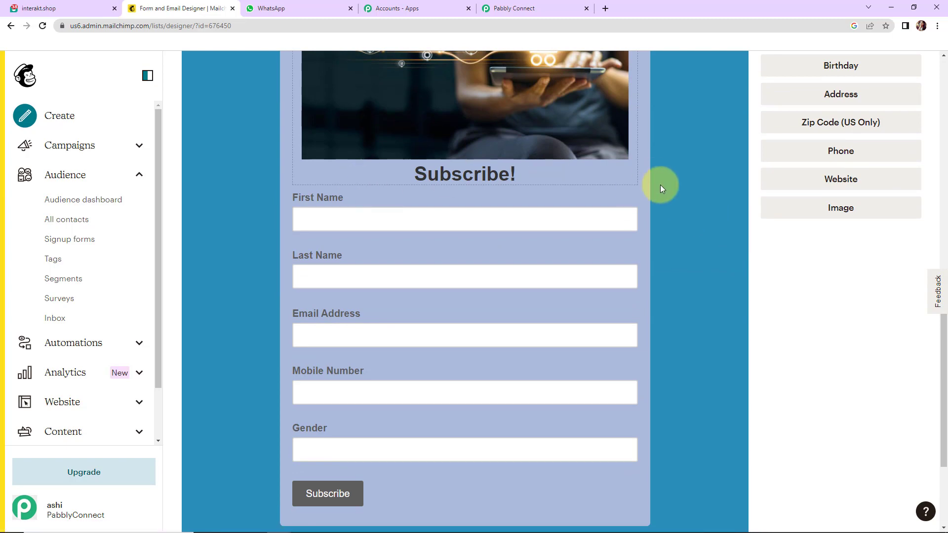
scroll(727, 260, "up", 10)
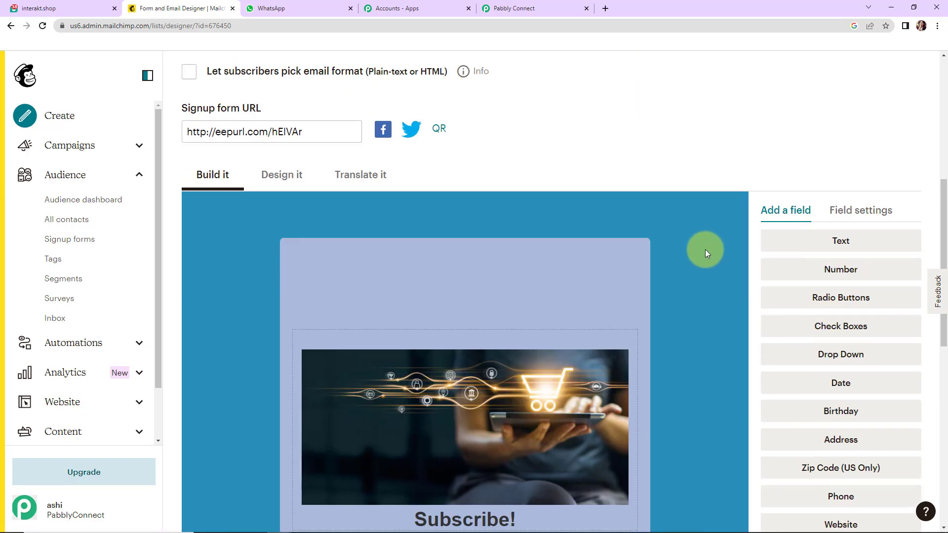
left_click(174, 244)
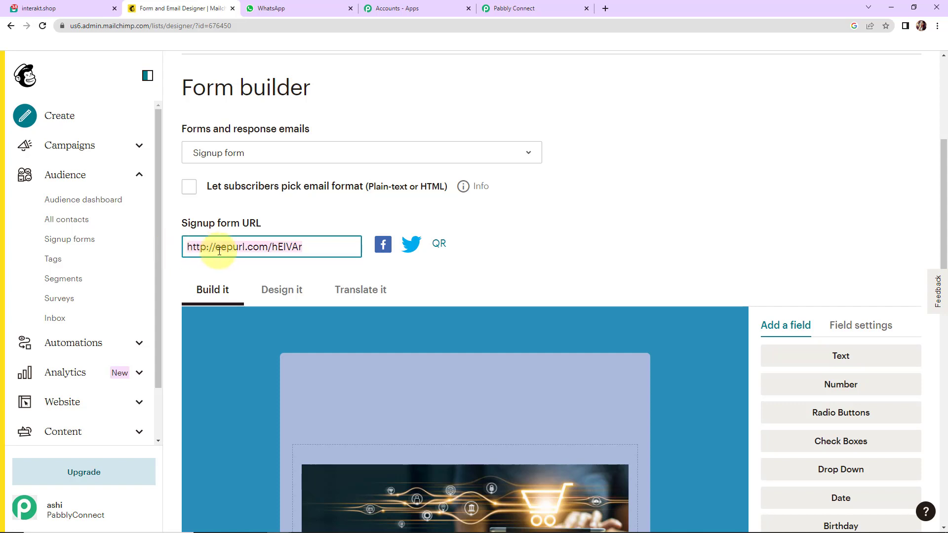
right_click(225, 247)
left_click(252, 283)
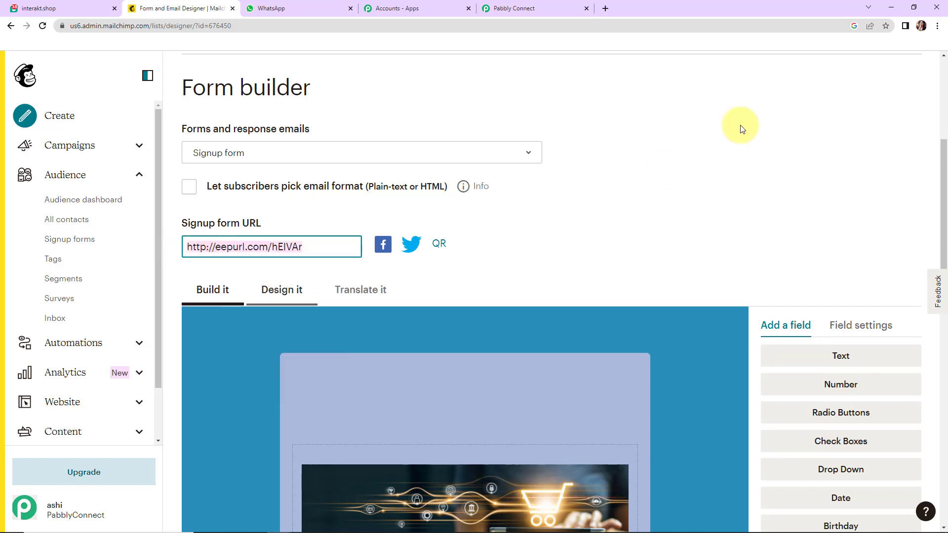
left_click(604, 11)
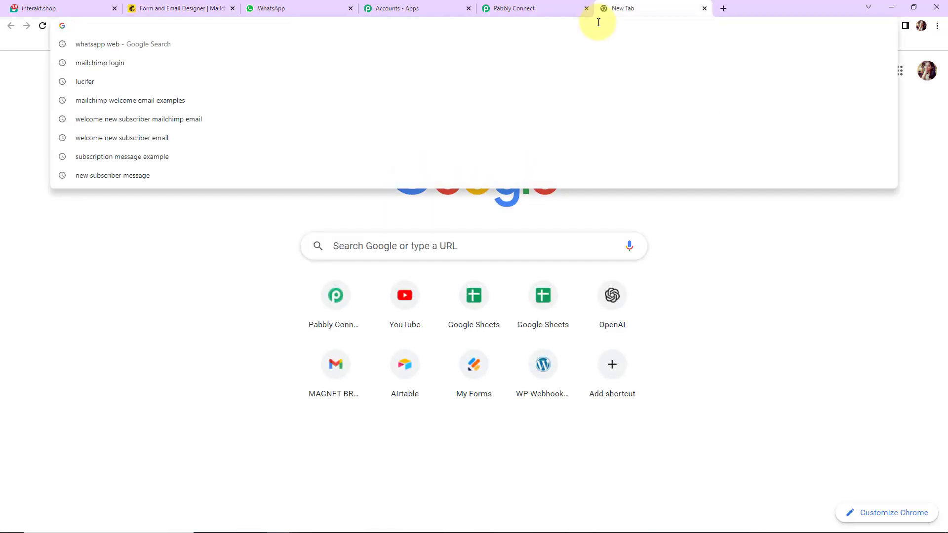
Step: Load the pasted signup form URL and enter a test first name, last name and email
key("ctrl+v")
key("Return")
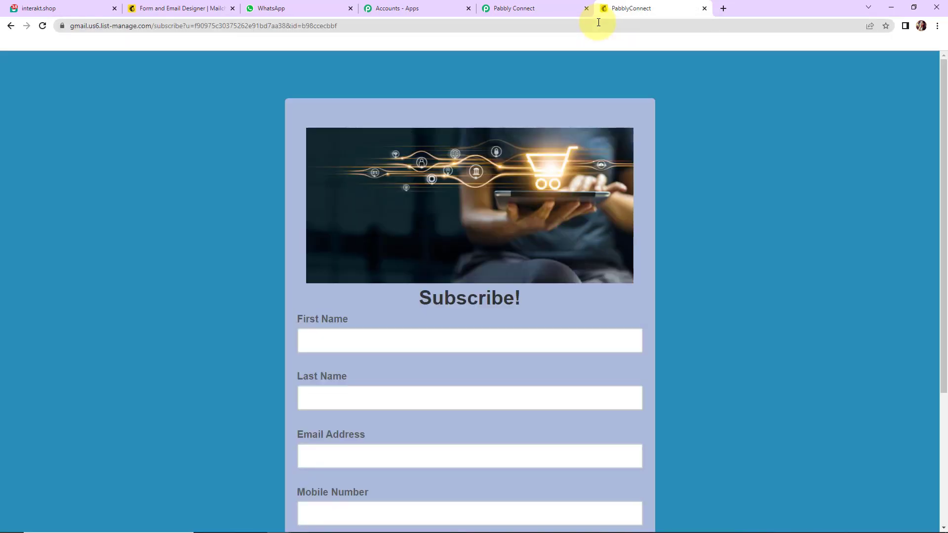
scroll(762, 214, "down", 2)
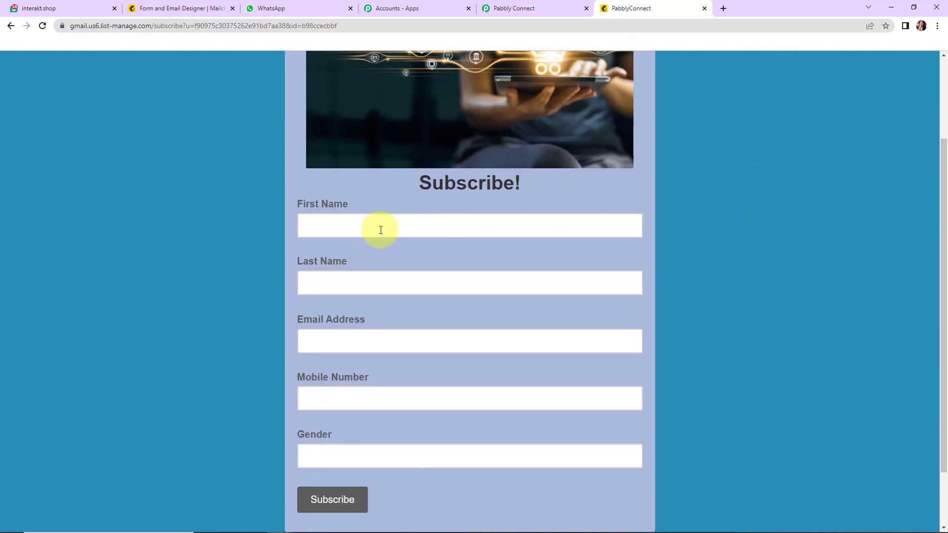
left_click(381, 230)
type("Test")
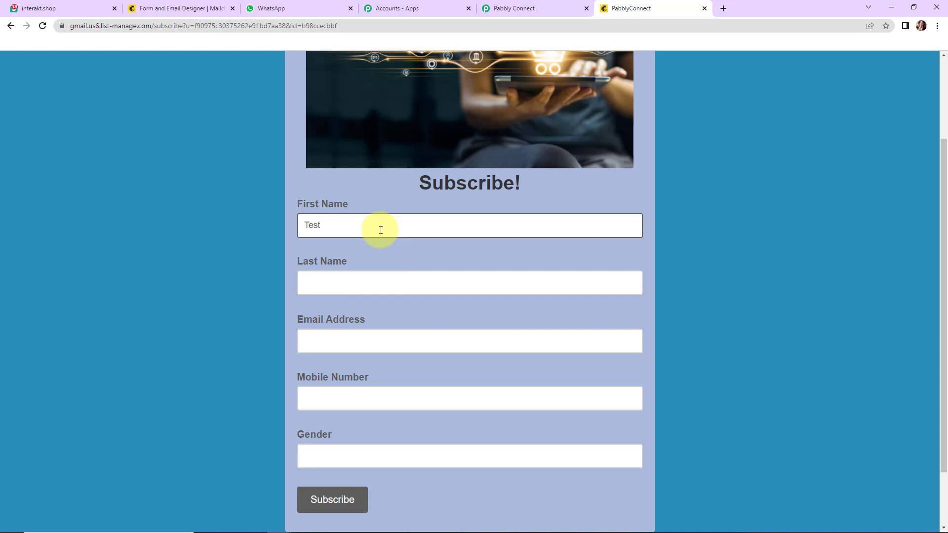
key("Tab")
type("Us")
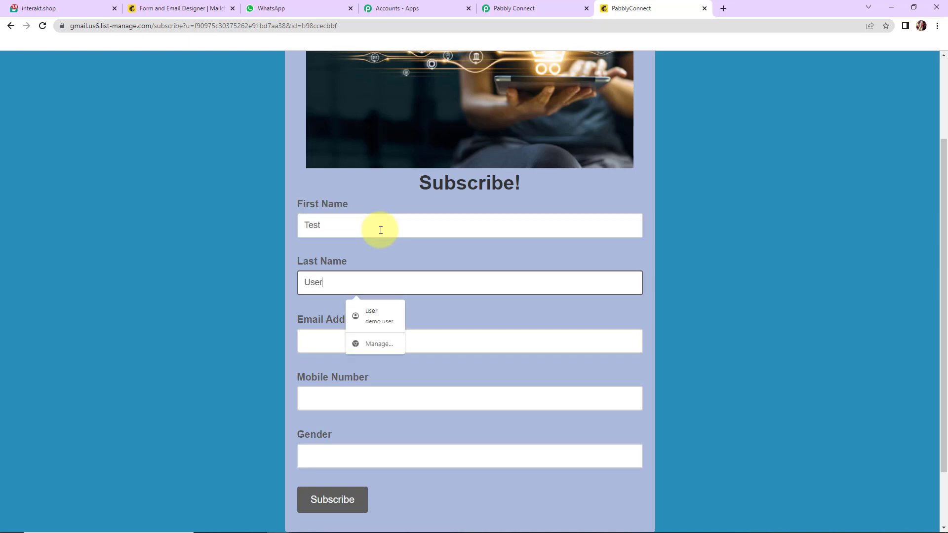
left_click(331, 342)
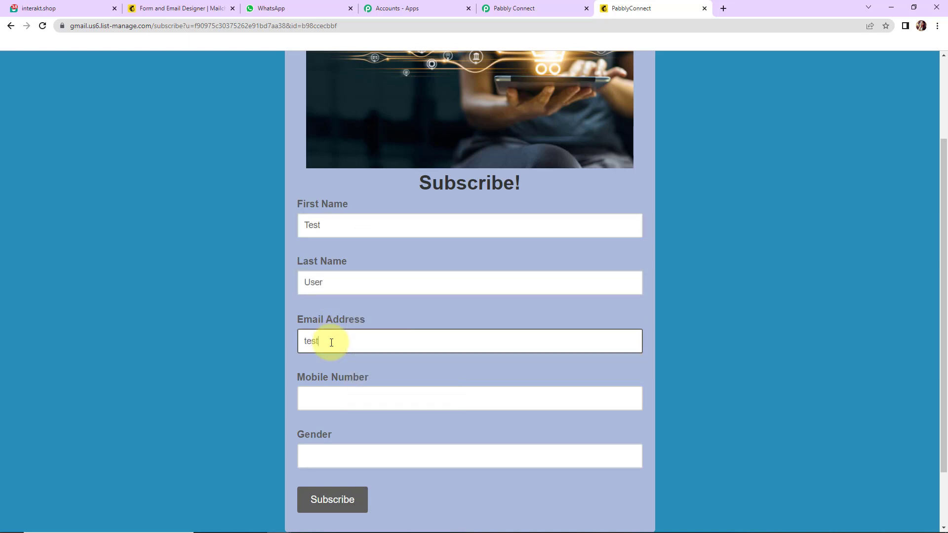
Step: Add a mobile number and gender Male, submit, and pass the reCAPTCHA check
left_click(349, 405)
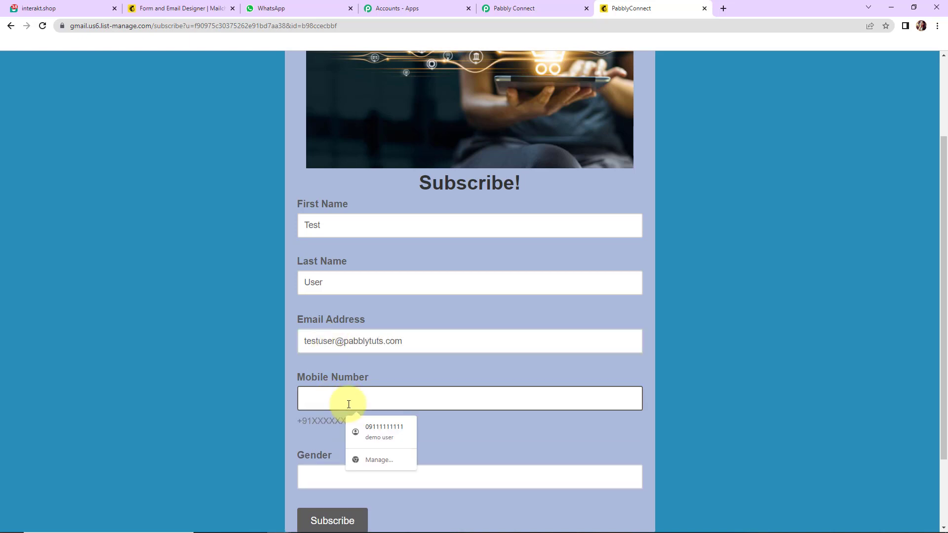
left_click(384, 432)
left_click(360, 477)
type("M")
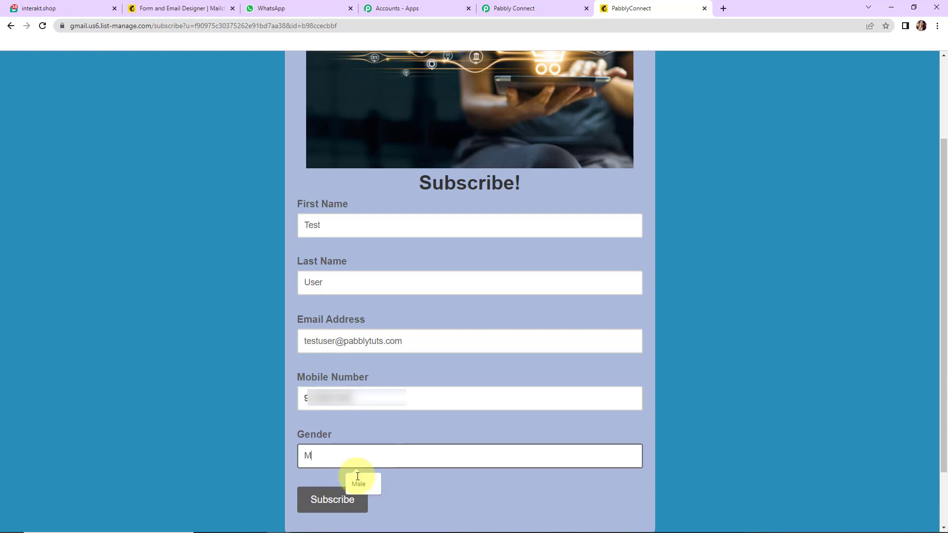
type("ale")
left_click(353, 501)
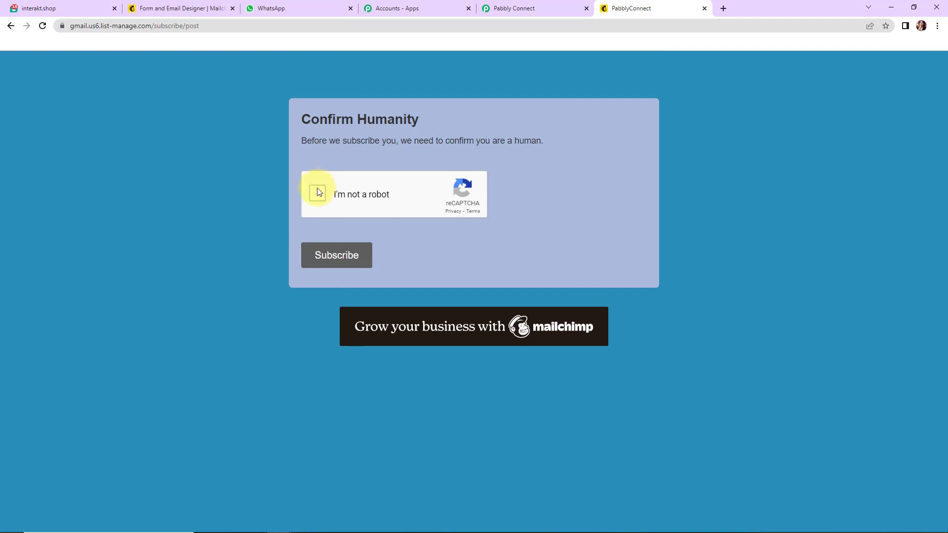
left_click(336, 262)
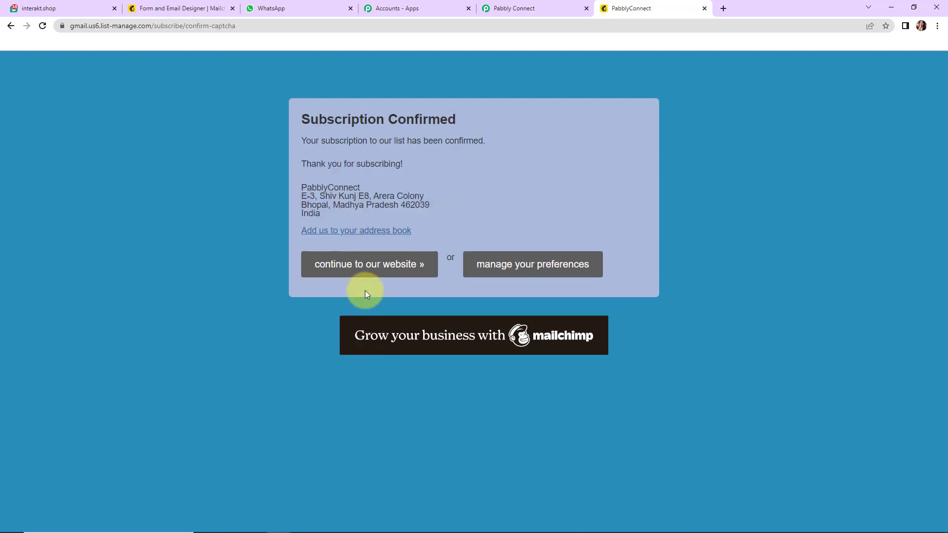
Step: Review the test subscriber's name, gender, email and list ID in the trigger's Response Received data
left_click(504, 10)
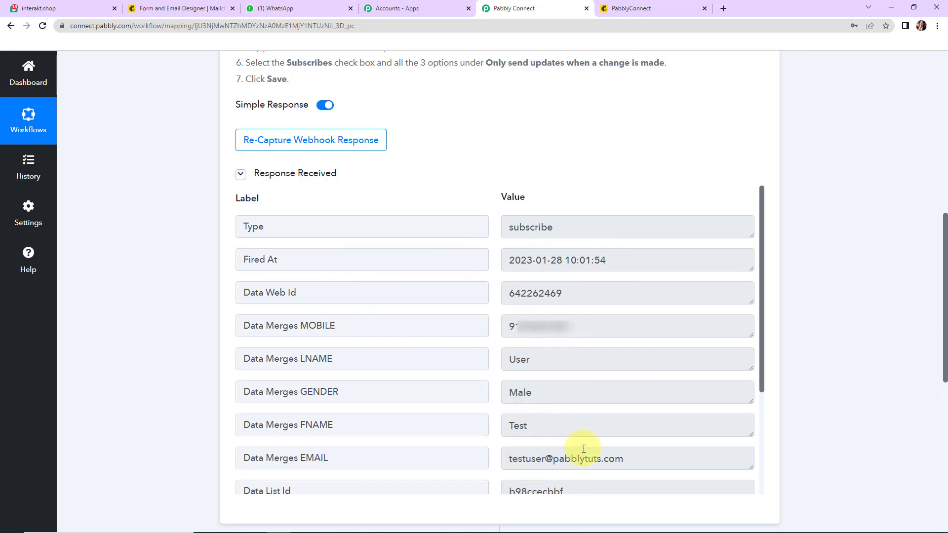
left_click_drag(764, 309, 775, 451)
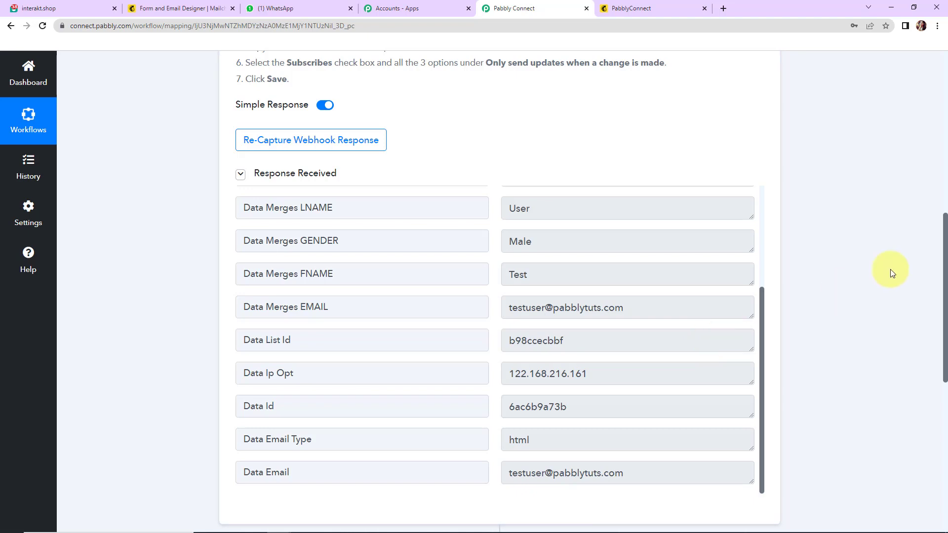
scroll(890, 272, "down", 9)
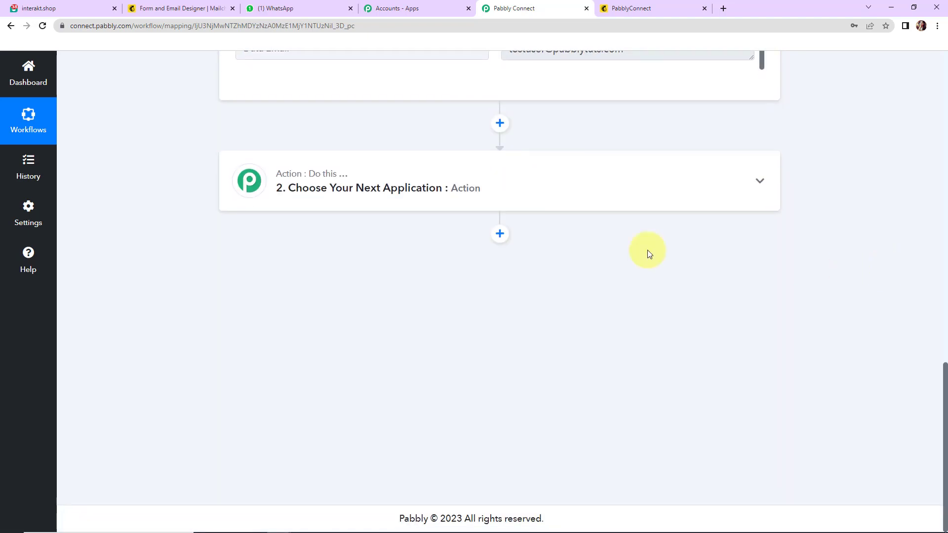
Step: Set the action step to Interakt's Send WhatsApp Template Message and add a new Interakt connection
left_click(314, 188)
left_click(309, 256)
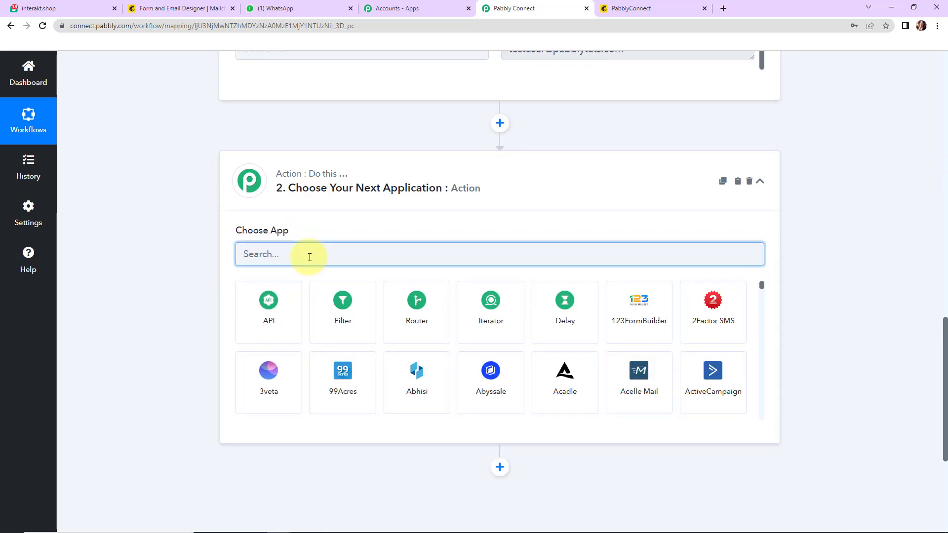
type("in")
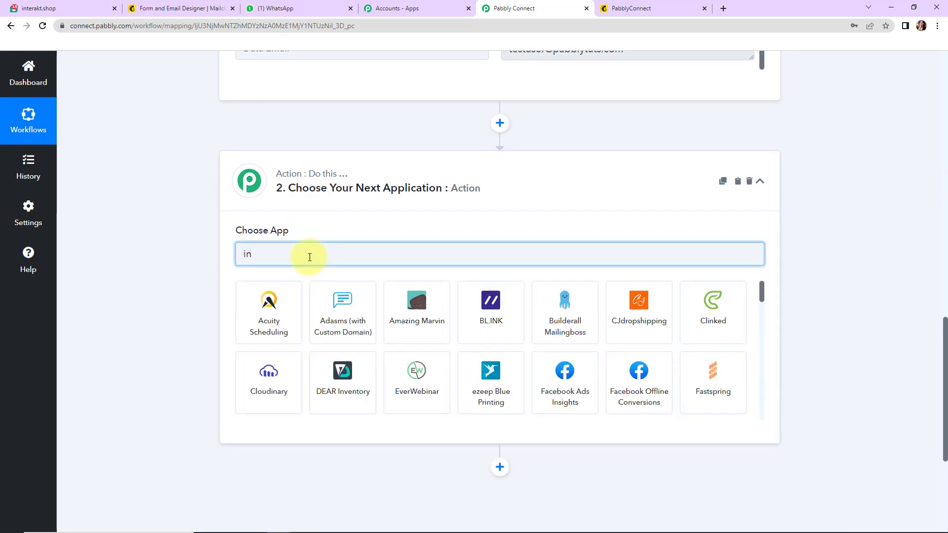
type("t")
left_click(345, 307)
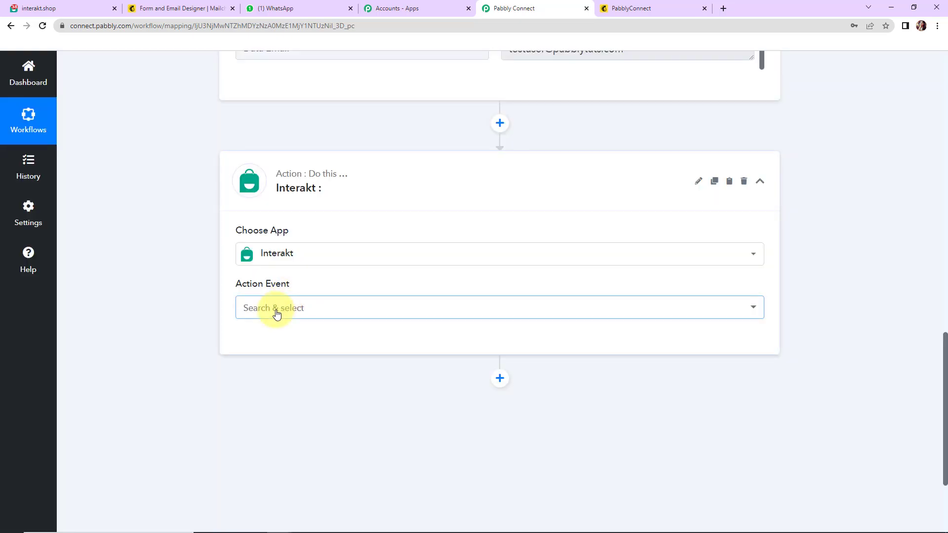
left_click(275, 308)
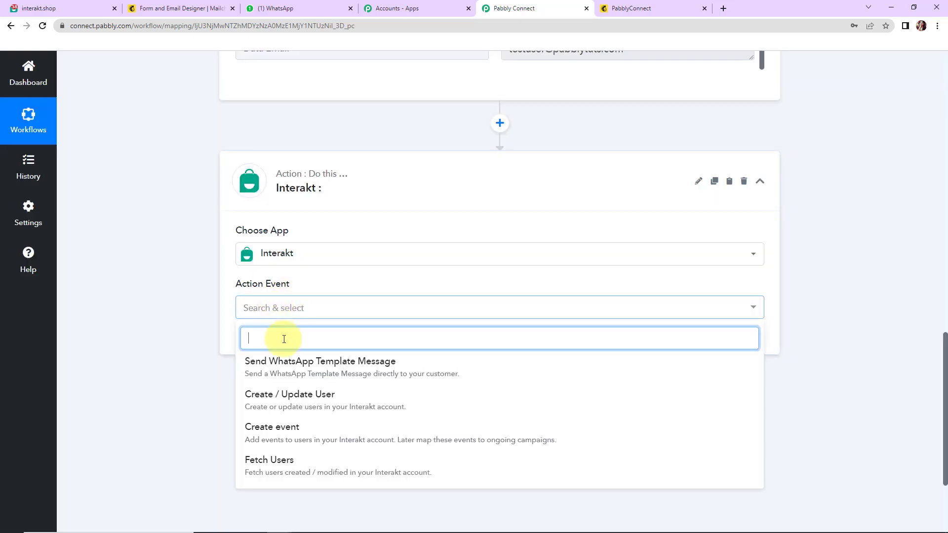
left_click(281, 363)
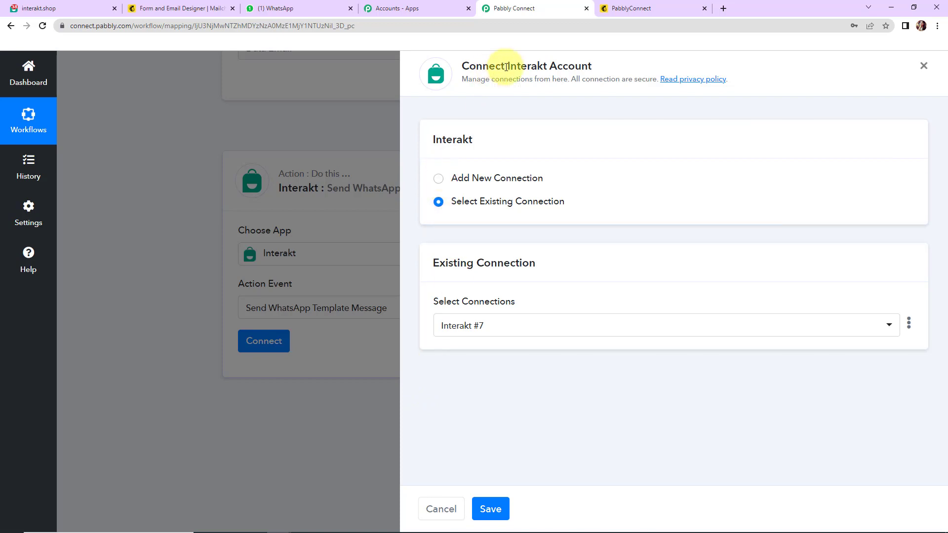
left_click_drag(507, 66, 597, 68)
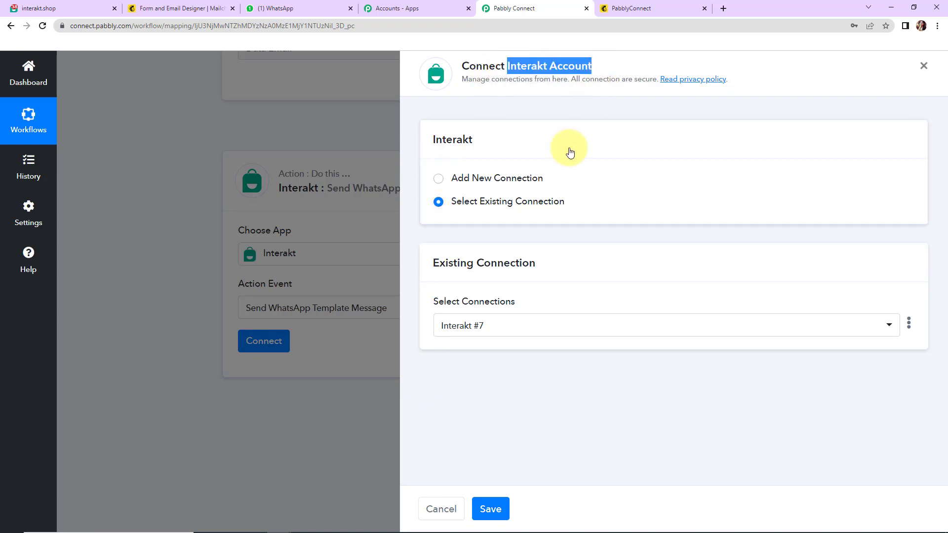
left_click(438, 180)
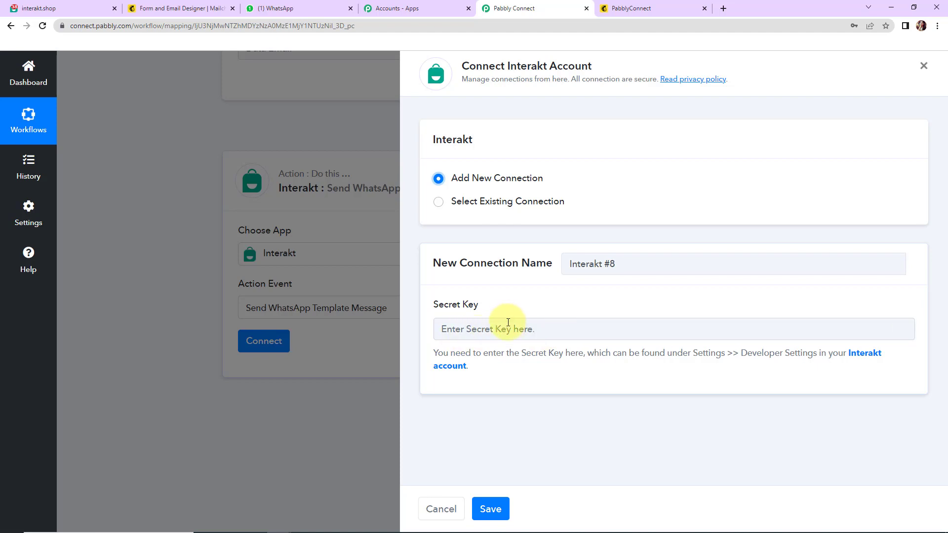
Step: Copy the secret key from Interakt's Developer Settings into the new connection and save it
left_click(868, 353)
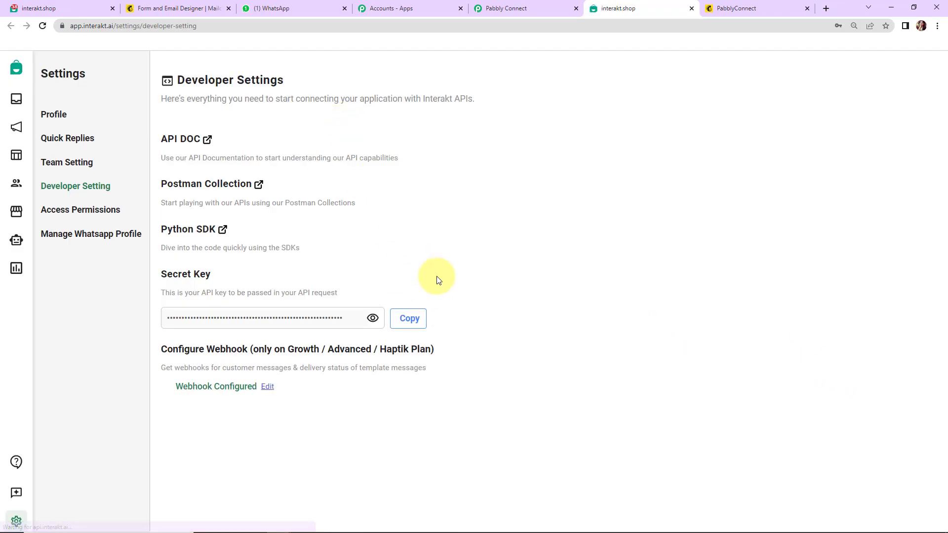
left_click(413, 320)
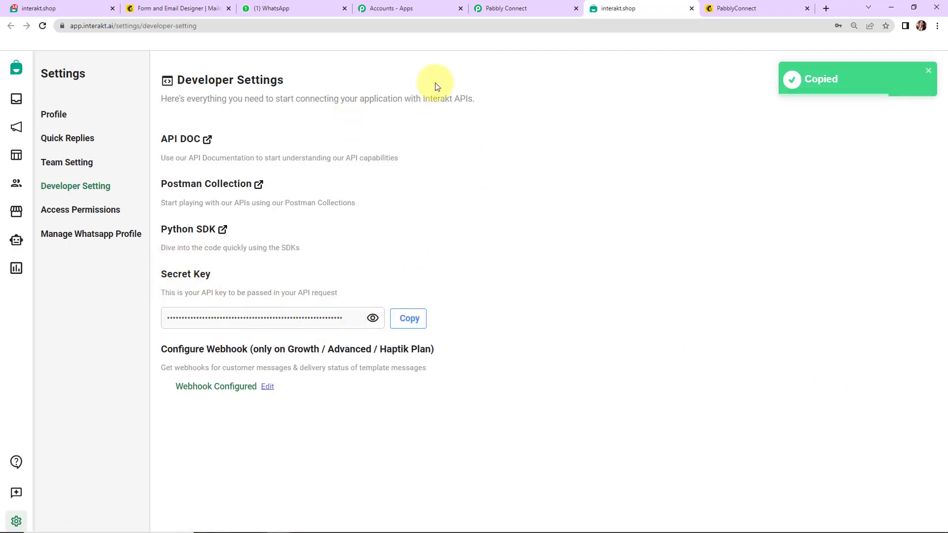
left_click(511, 7)
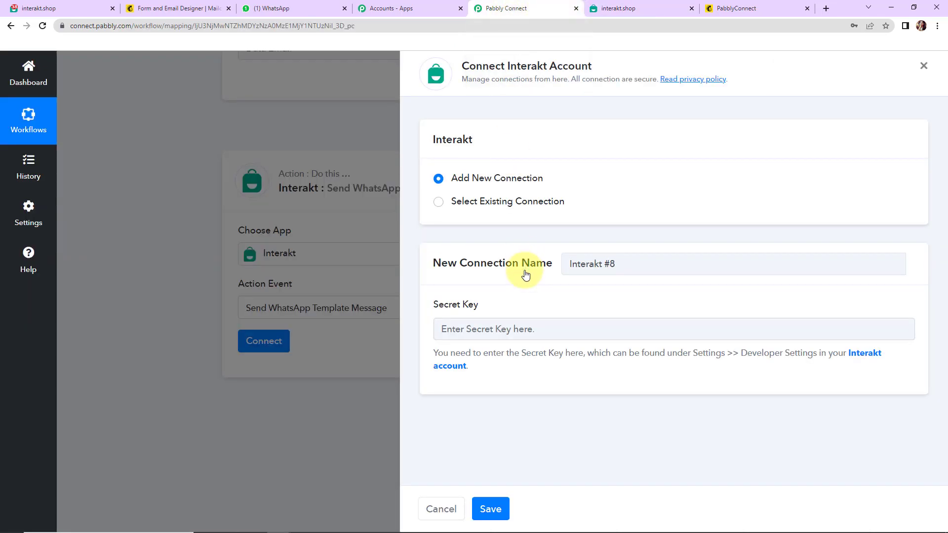
left_click(516, 328)
key("ctrl+v")
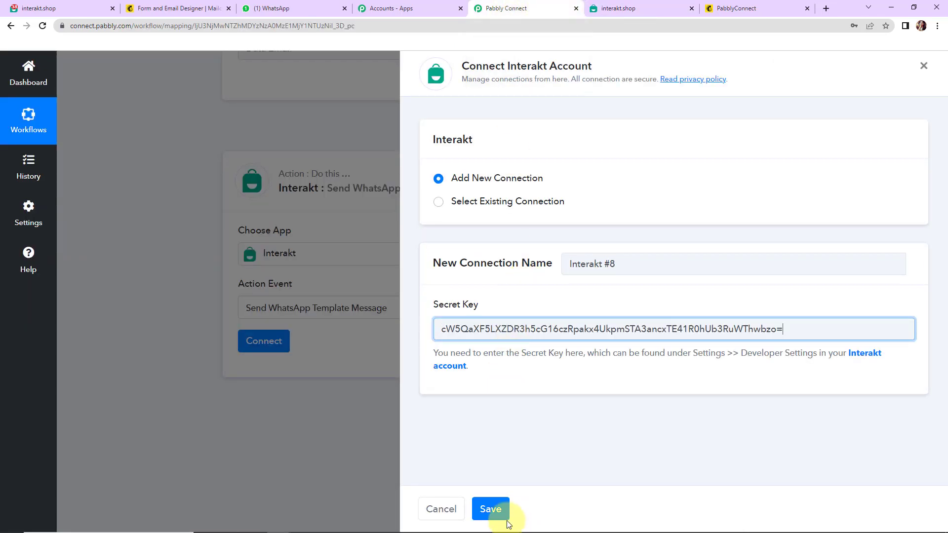
left_click(492, 509)
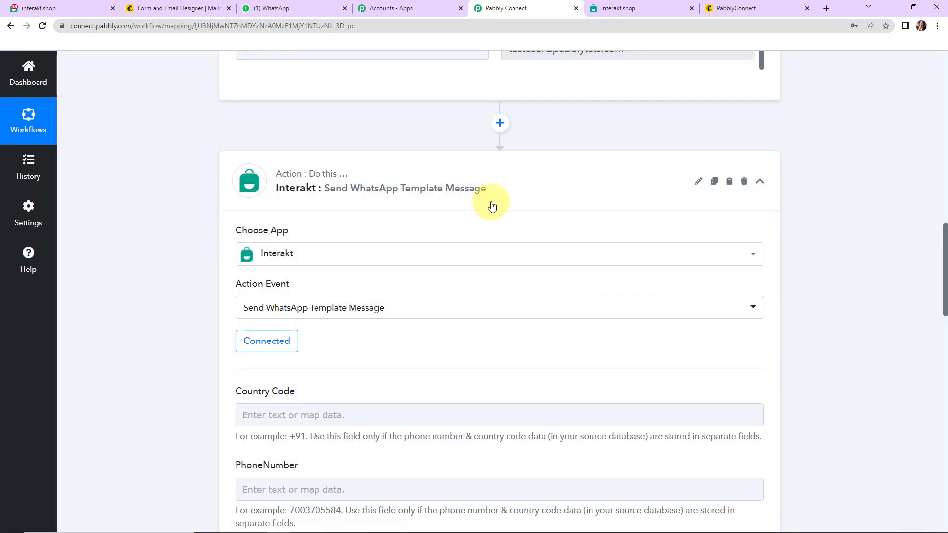
Step: Enter +91 as the Interakt step's Country Code
scroll(491, 205, "down", 4)
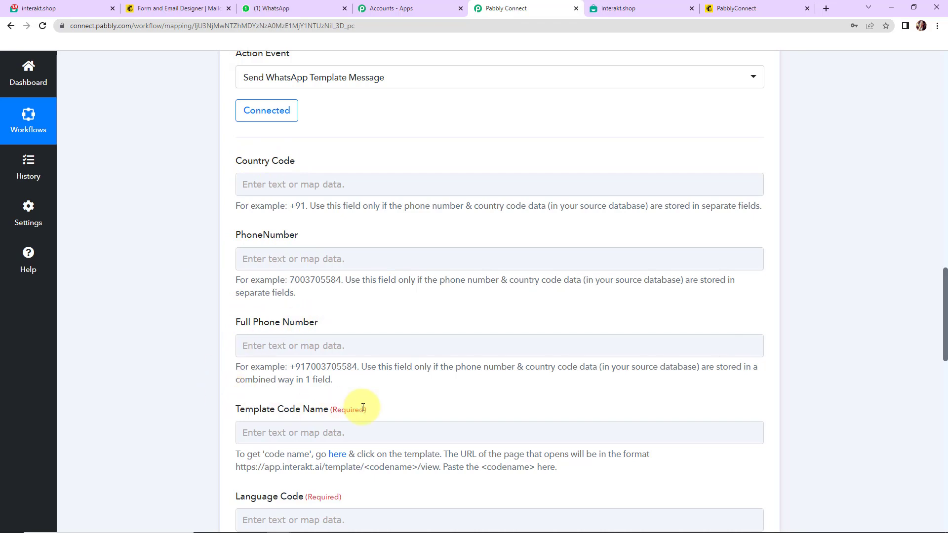
left_click(348, 423)
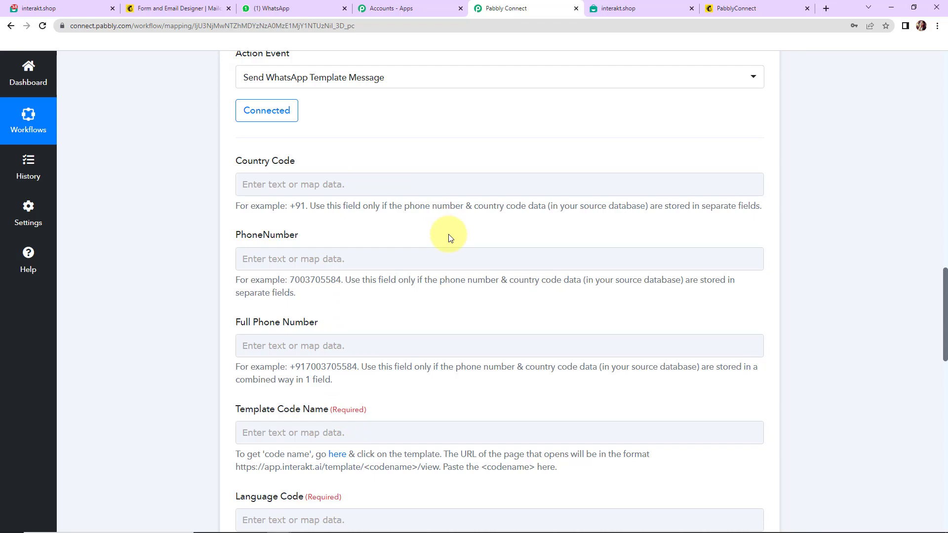
left_click(382, 186)
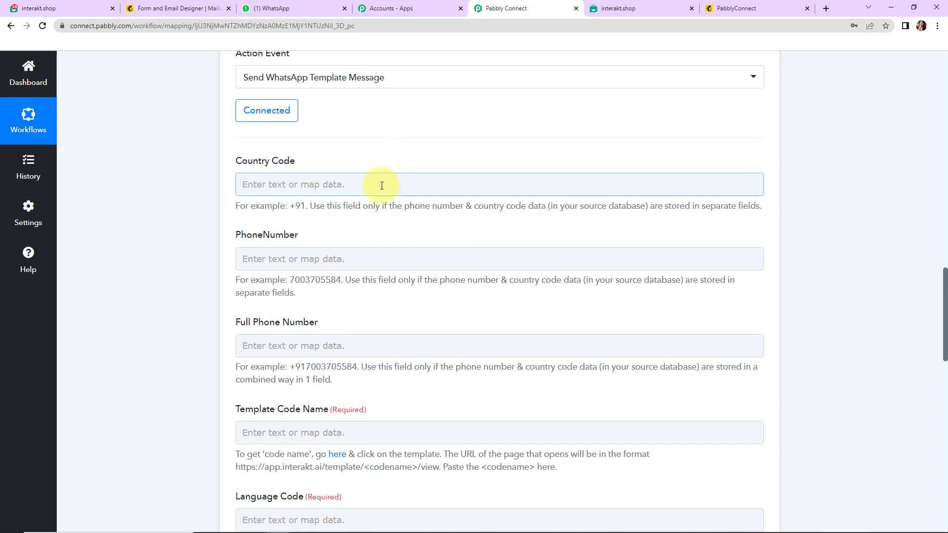
left_click(382, 185)
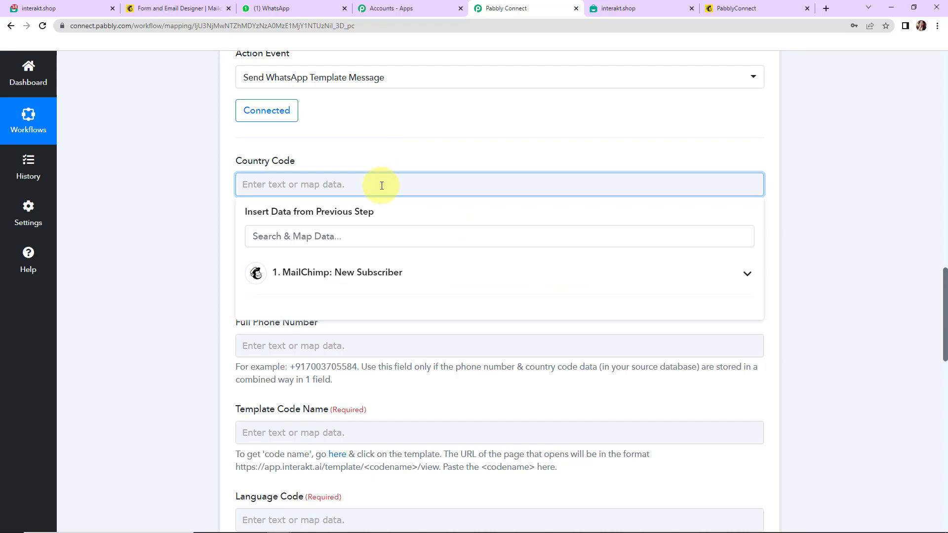
type("+91")
left_click(201, 186)
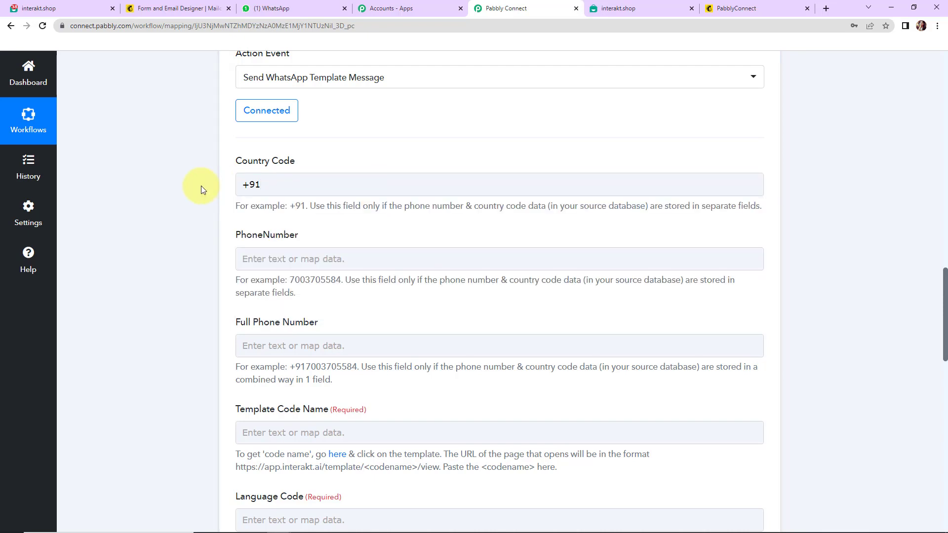
Step: Map PhoneNumber to the Mailchimp New Subscriber's Data Merges MOBILE field
left_click(279, 258)
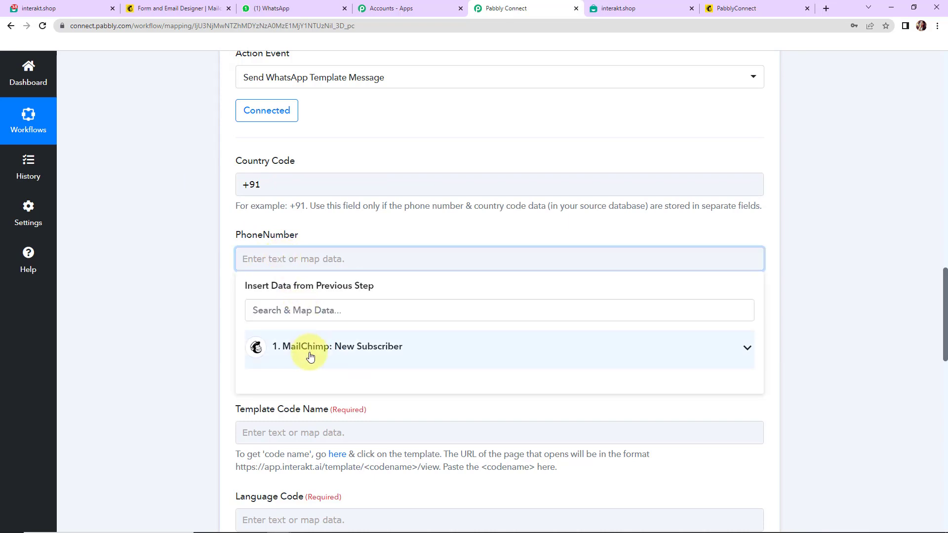
left_click(310, 356)
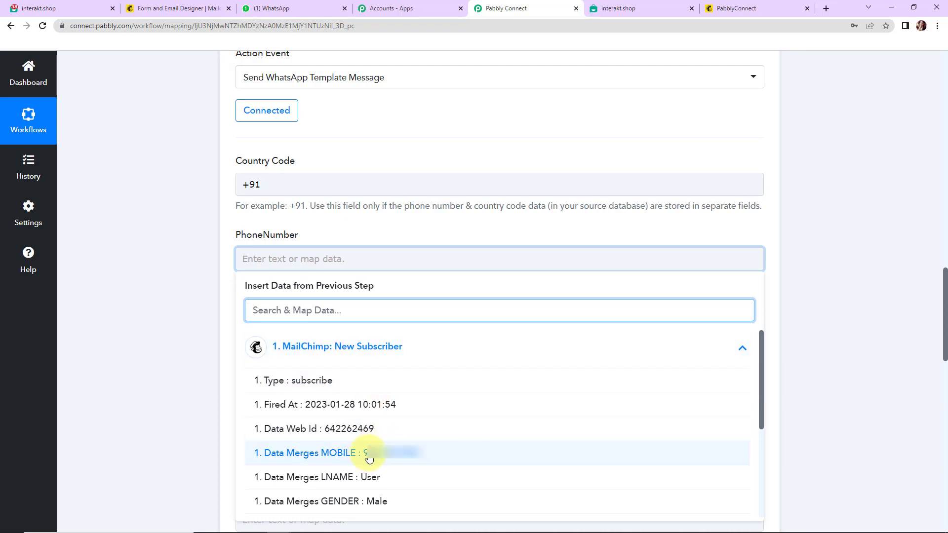
left_click(349, 456)
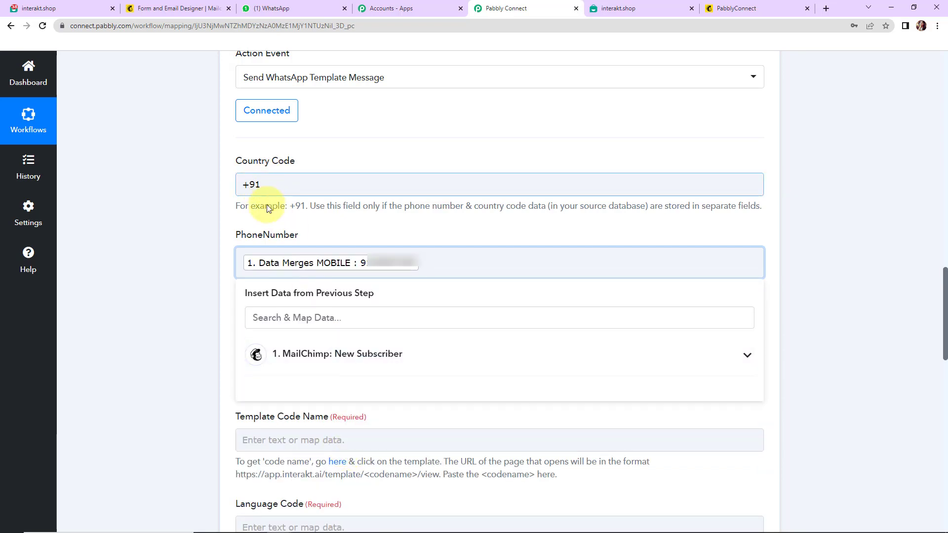
left_click(185, 268)
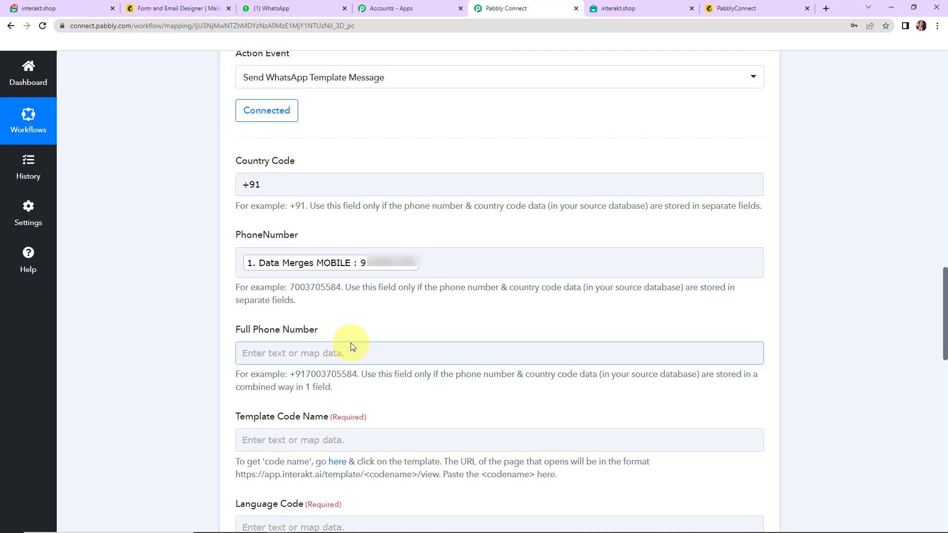
left_click(250, 186)
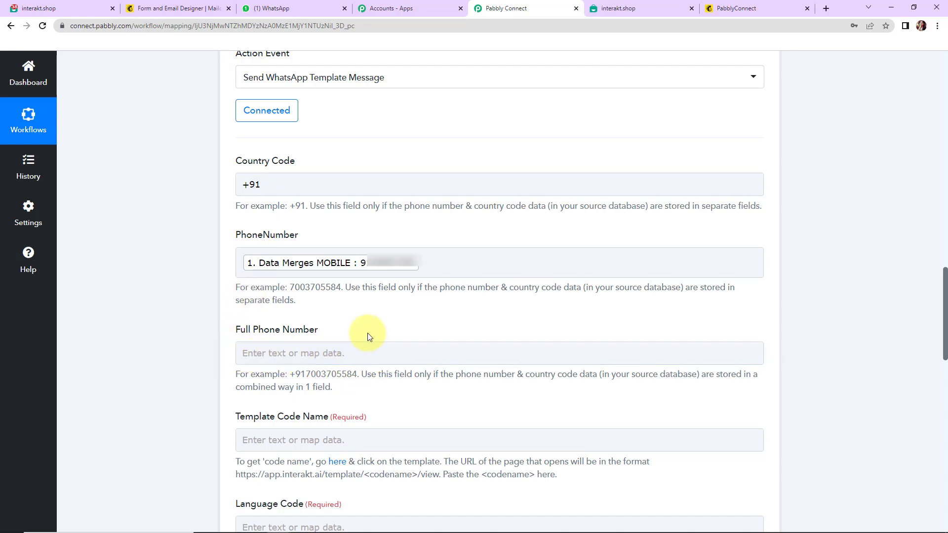
scroll(365, 338, "down", 5)
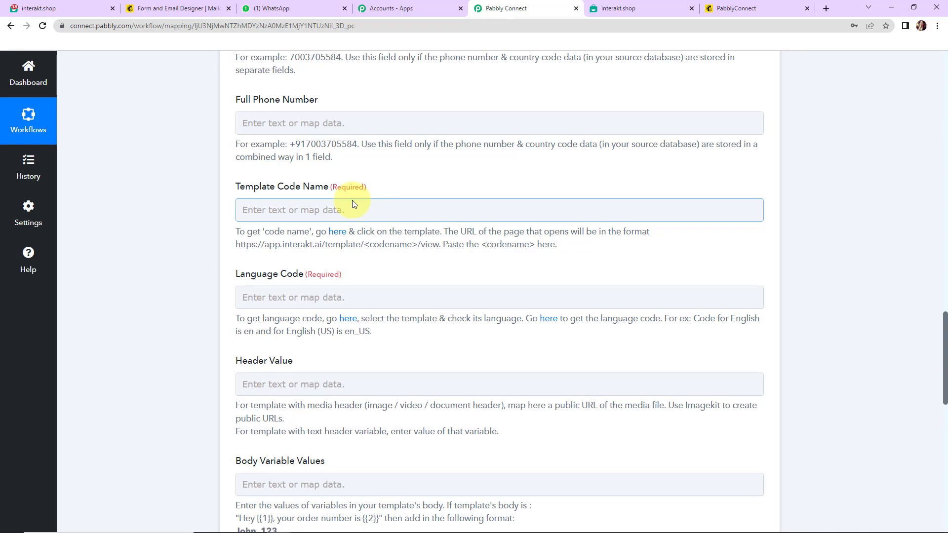
Step: Open the New Subscriber template from Interakt's active WhatsApp templates and review its body
left_click(338, 233)
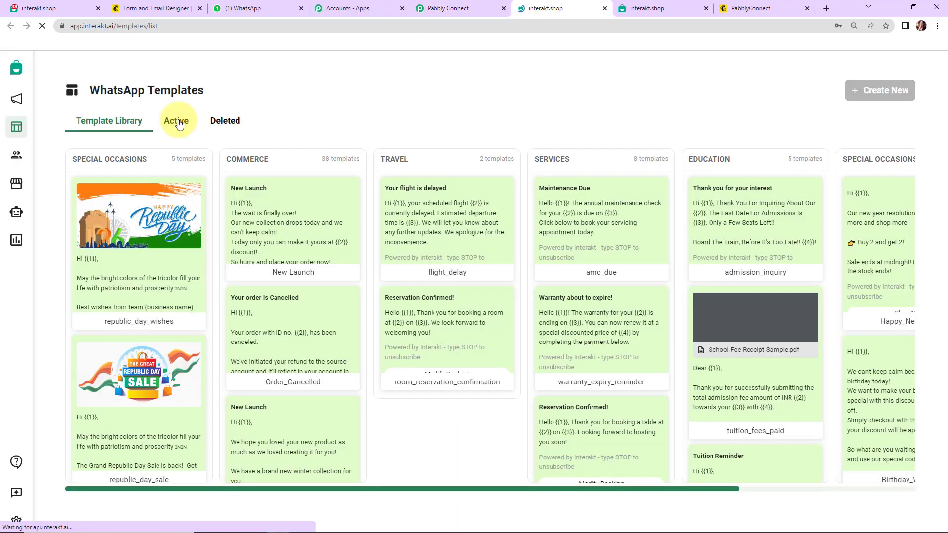
left_click(175, 121)
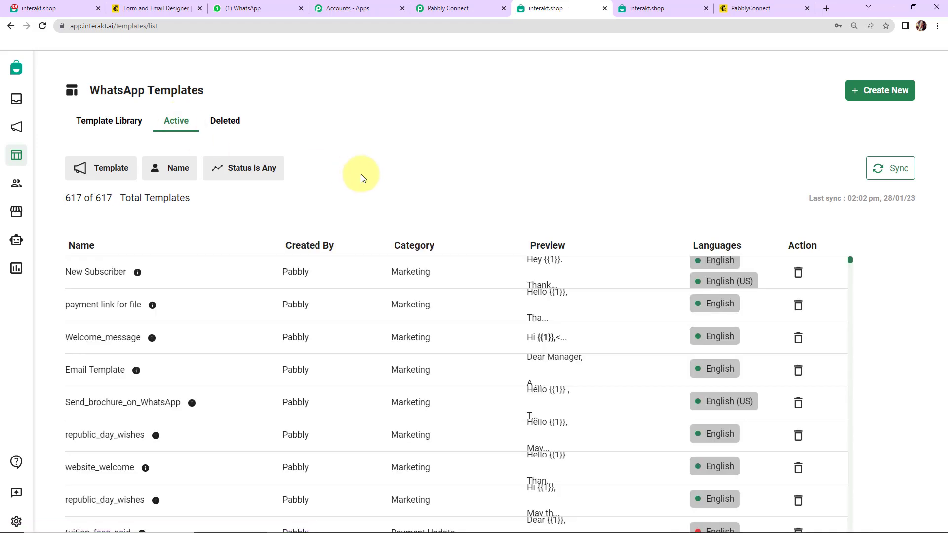
left_click(99, 276)
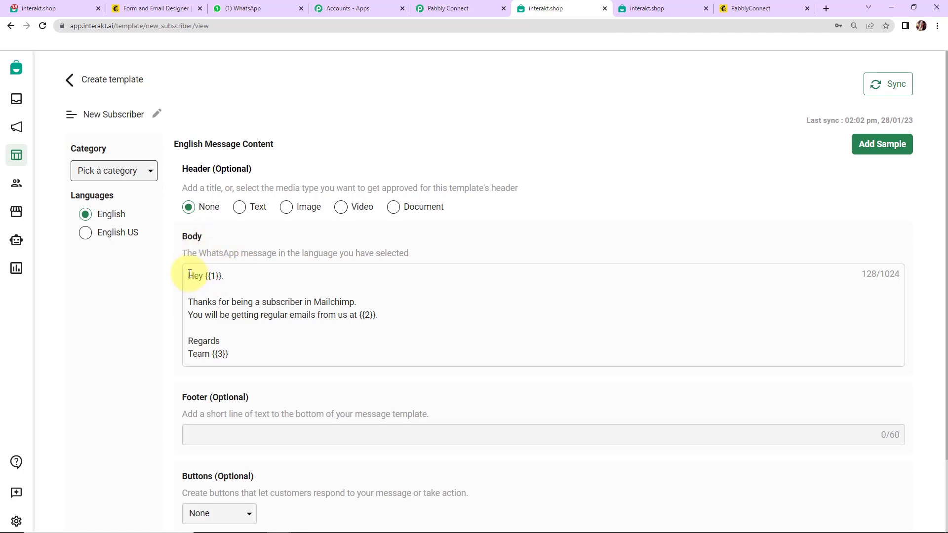
left_click_drag(189, 276, 259, 351)
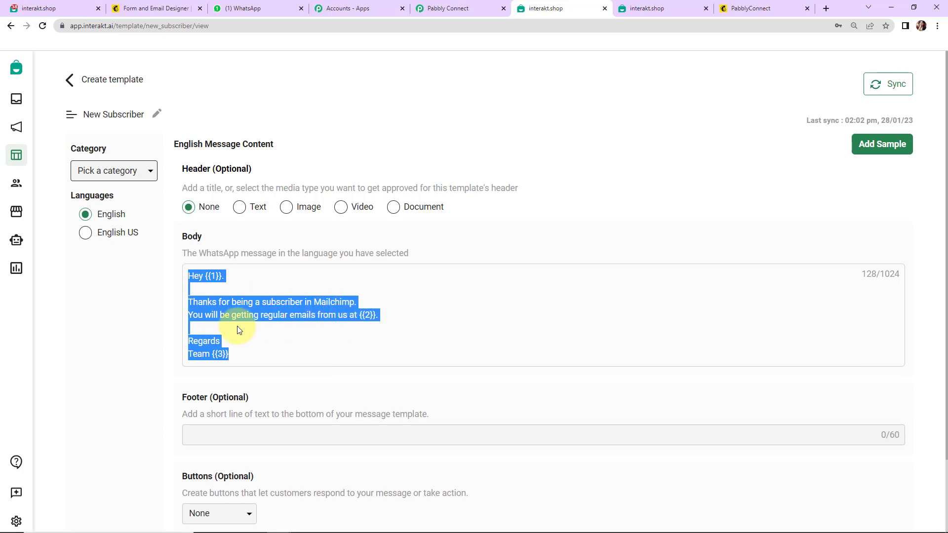
left_click(304, 355)
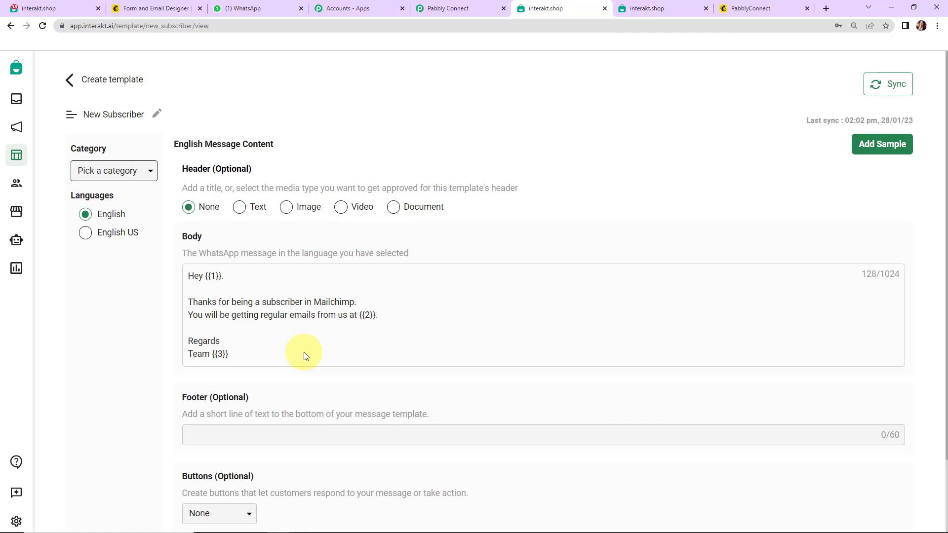
scroll(305, 355, "down", 2)
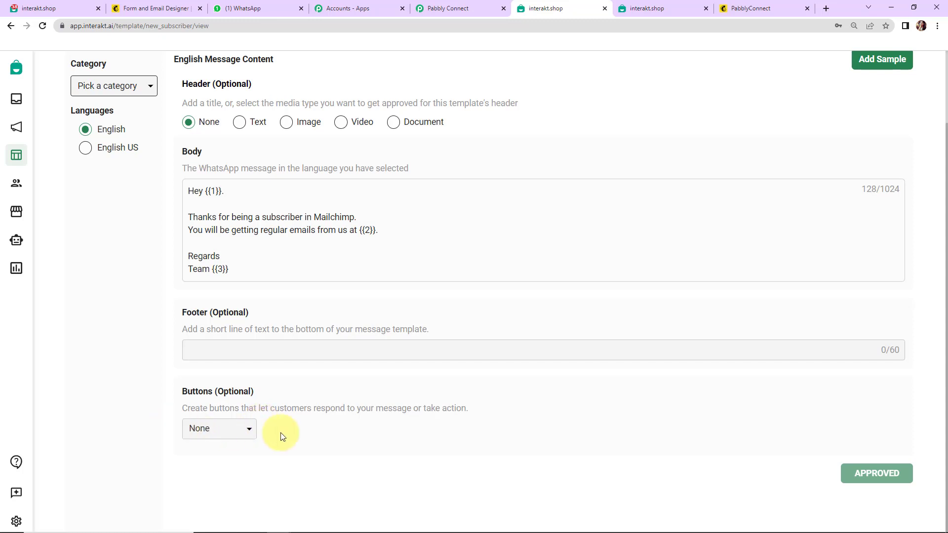
scroll(447, 416, "up", 2)
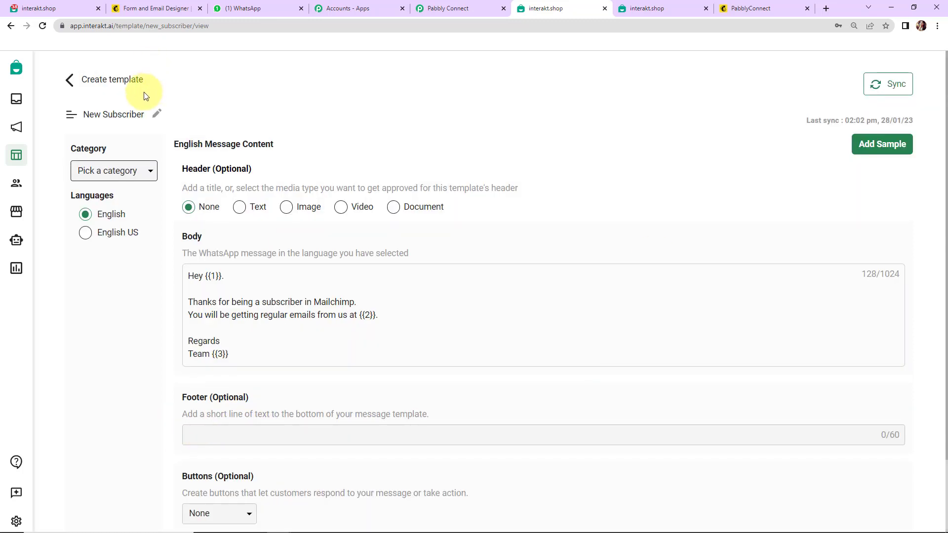
Step: Copy the code name new_subscriber from the template's URL
double_click(150, 26)
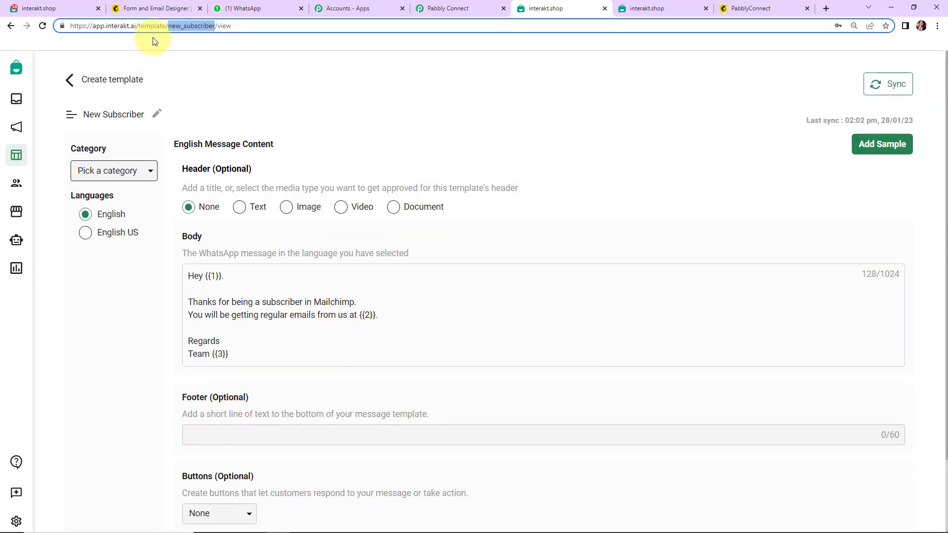
right_click(197, 28)
left_click(218, 96)
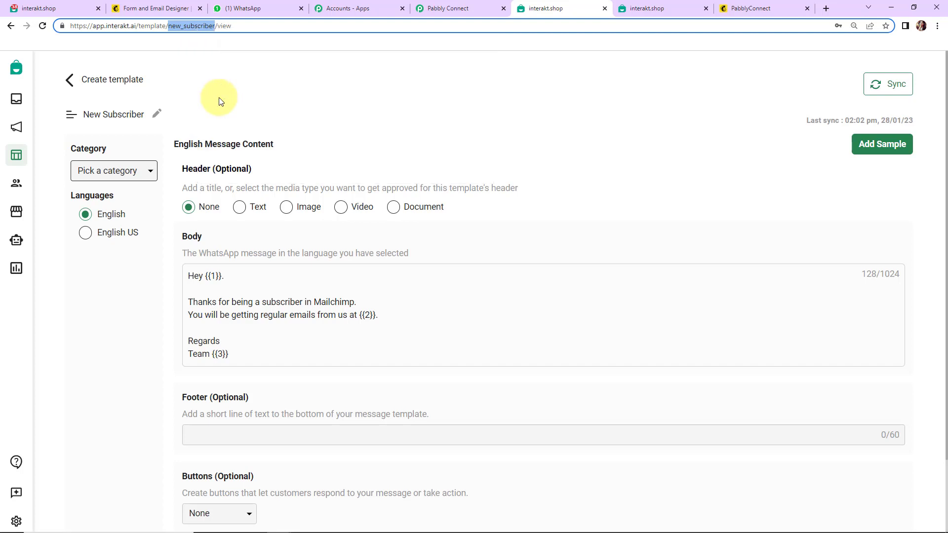
left_click(439, 9)
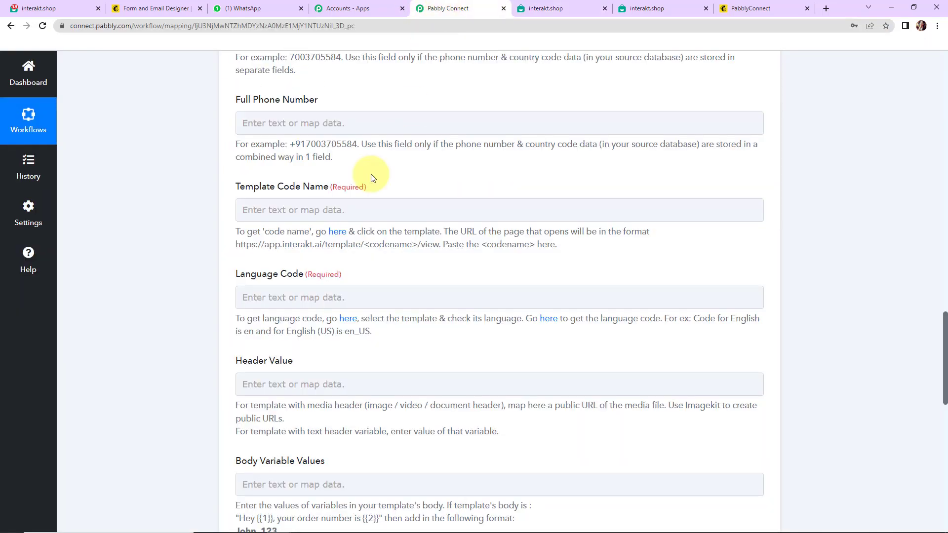
Step: Paste new_subscriber into the Template Code Name field
left_click(290, 204)
key("ctrl+v")
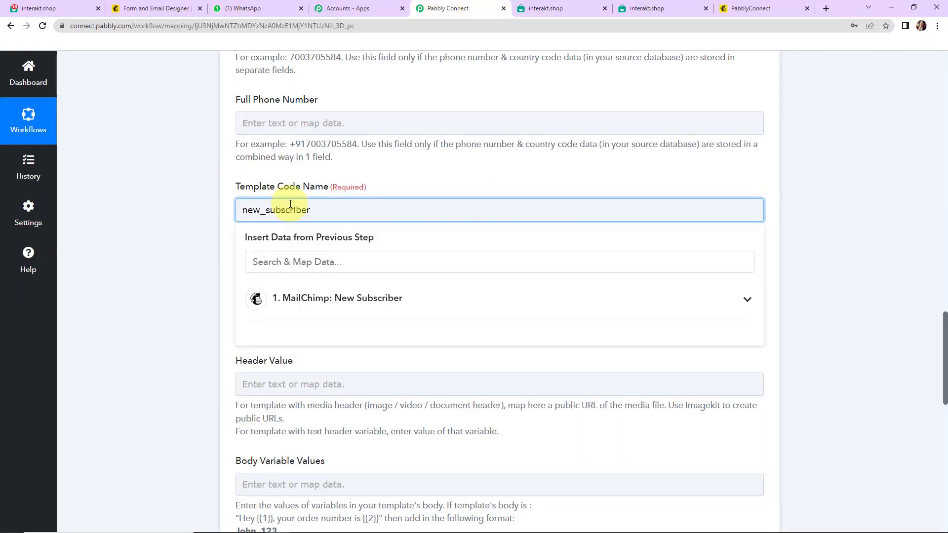
left_click(192, 211)
scroll(191, 210, "down", 2)
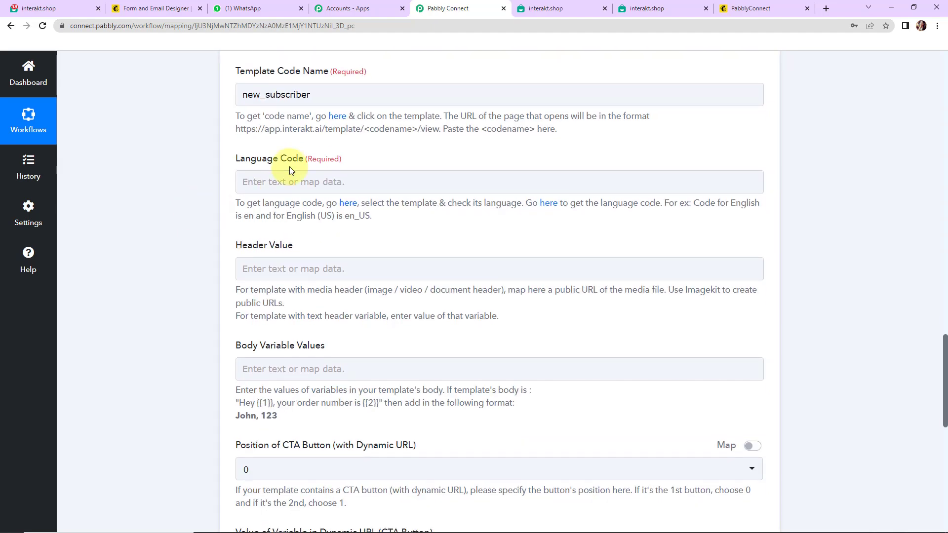
Step: Set Language Code to en, leaving Header Value empty
left_click(289, 181)
type("en")
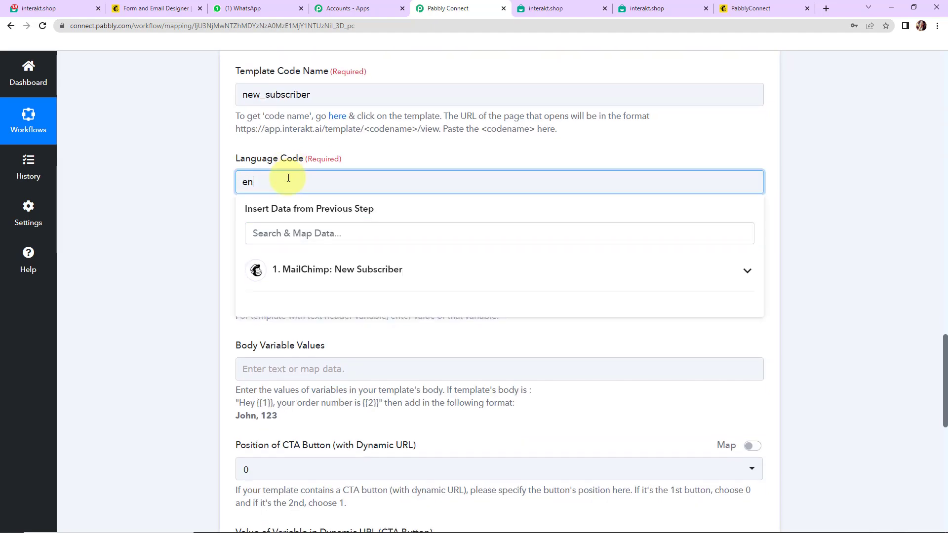
left_click(197, 191)
scroll(195, 191, "down", 2)
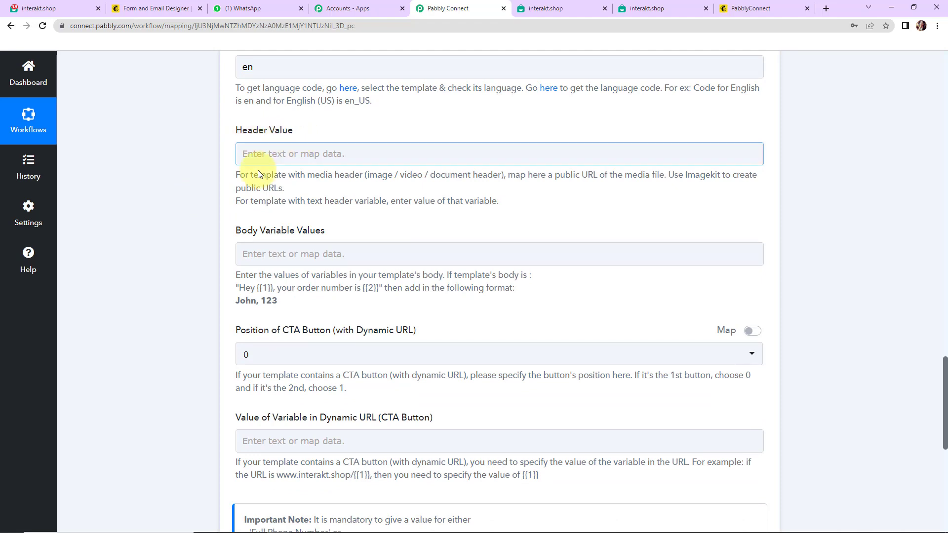
left_click(328, 154)
left_click(258, 248)
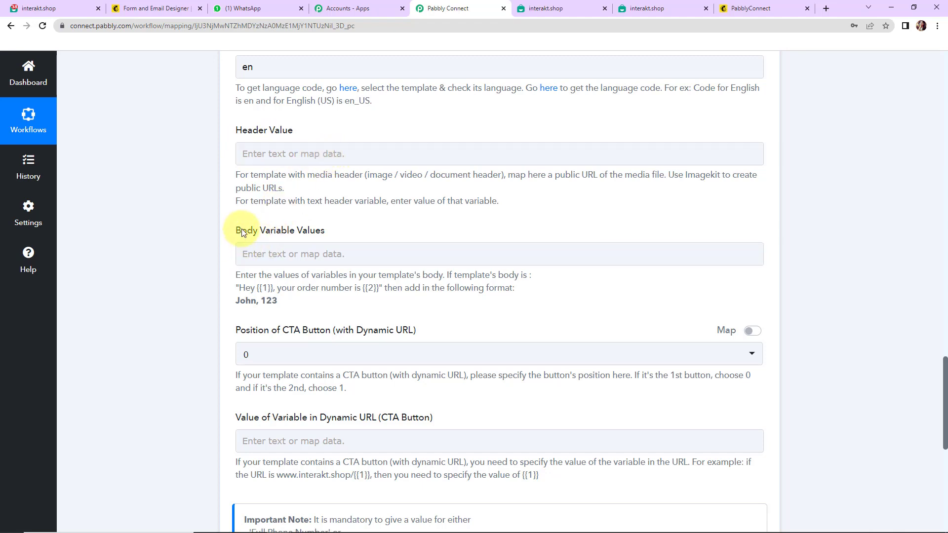
key("ctrl+Tab")
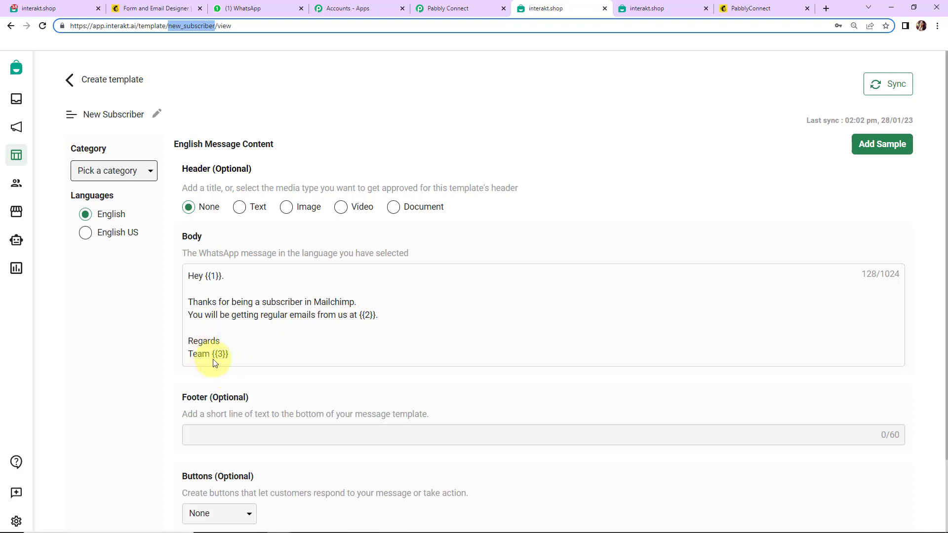
left_click(473, 9)
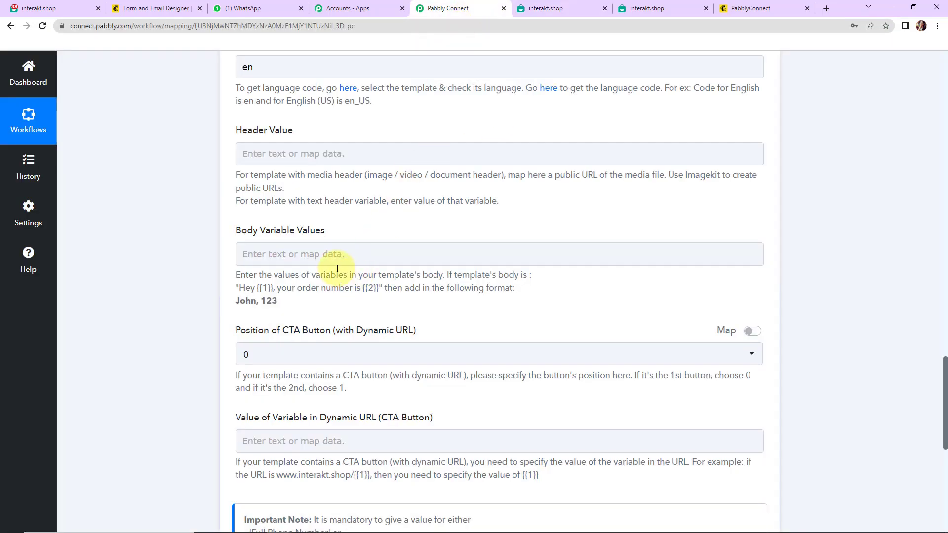
Step: Insert the Mailchimp FNAME field followed by a comma into Body Variable Values
left_click(336, 252)
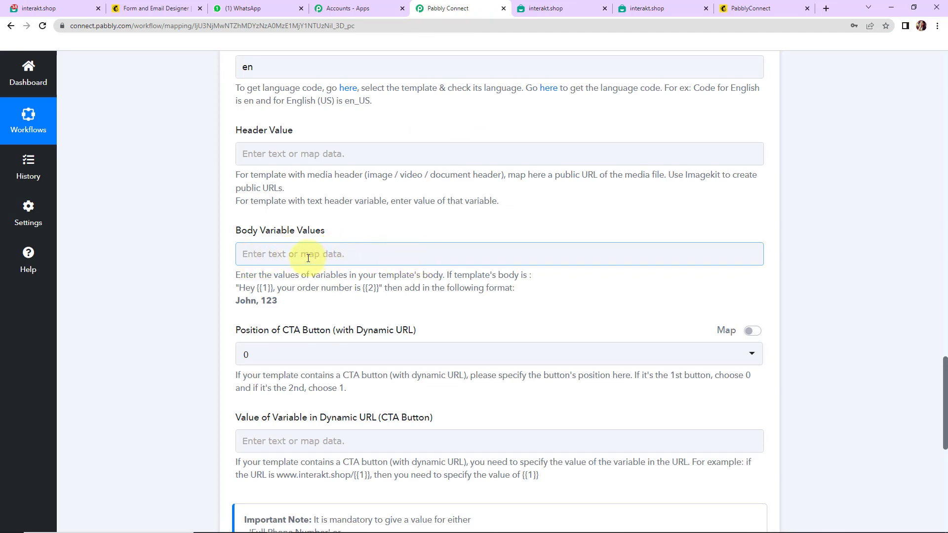
left_click(280, 256)
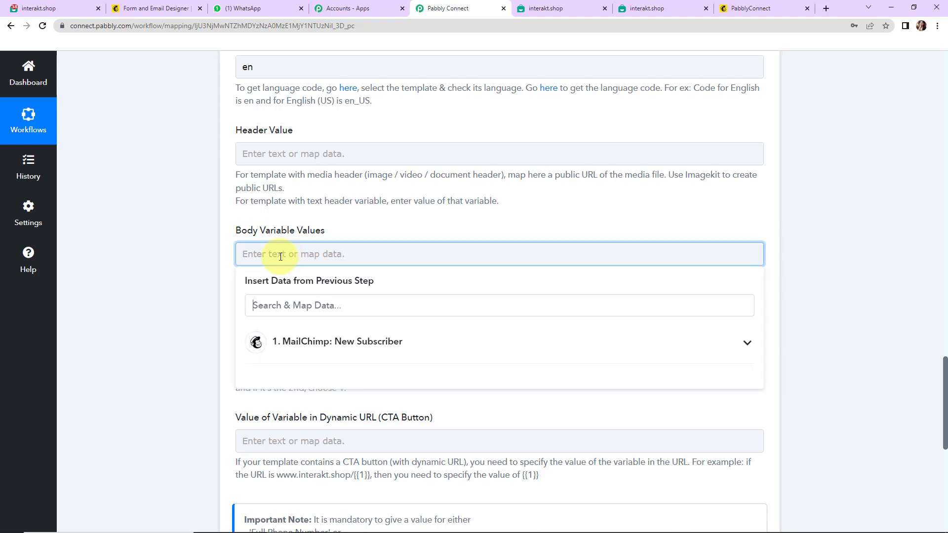
left_click(322, 348)
scroll(351, 435, "down", 3)
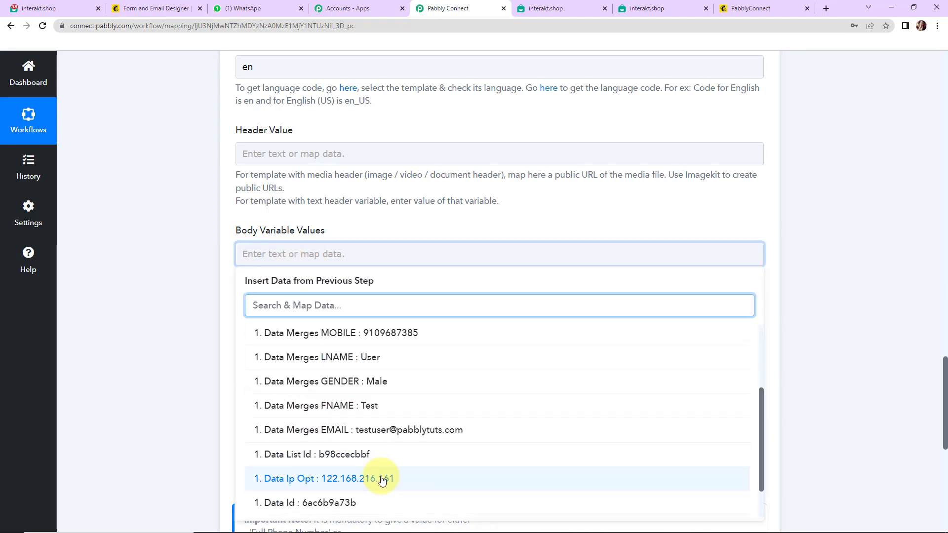
scroll(375, 481, "down", 1)
scroll(353, 492, "down", 2)
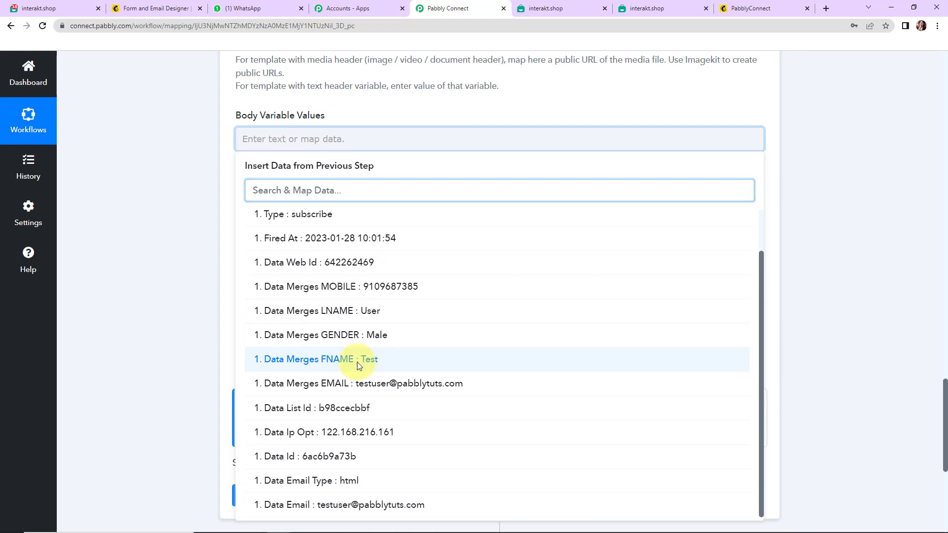
left_click(359, 361)
type(",")
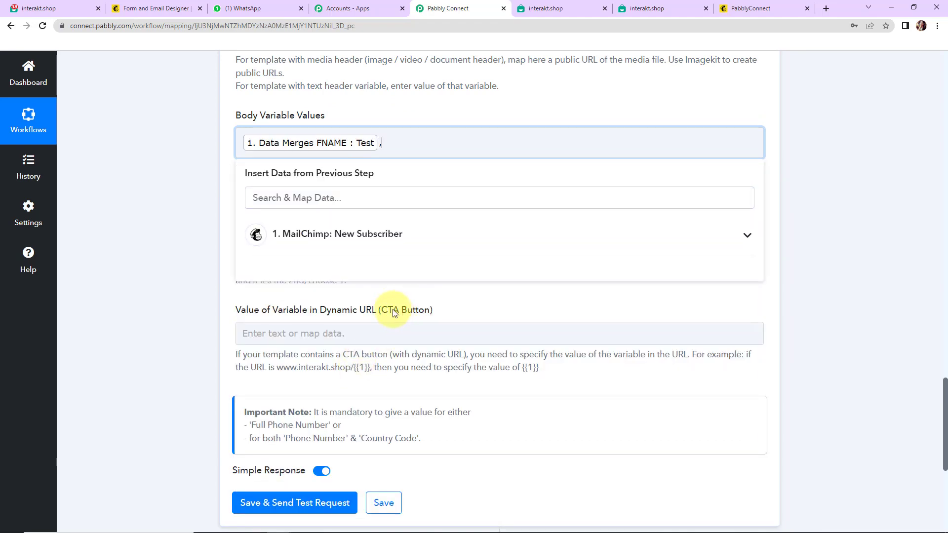
Step: Add the subscriber's EMAIL field and the text Pabbly Connect to Body Variable Values
left_click(339, 233)
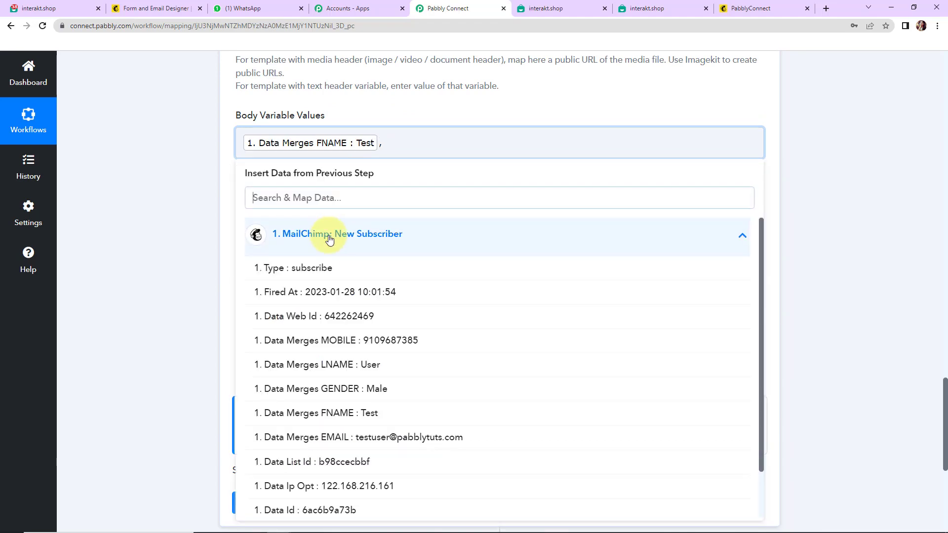
left_click(399, 437)
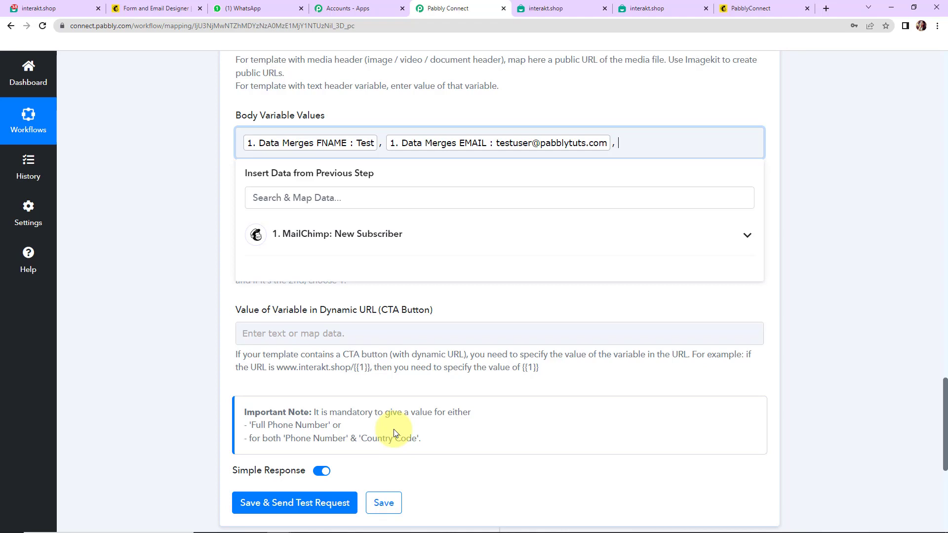
type("Pabbly Connect")
left_click(165, 227)
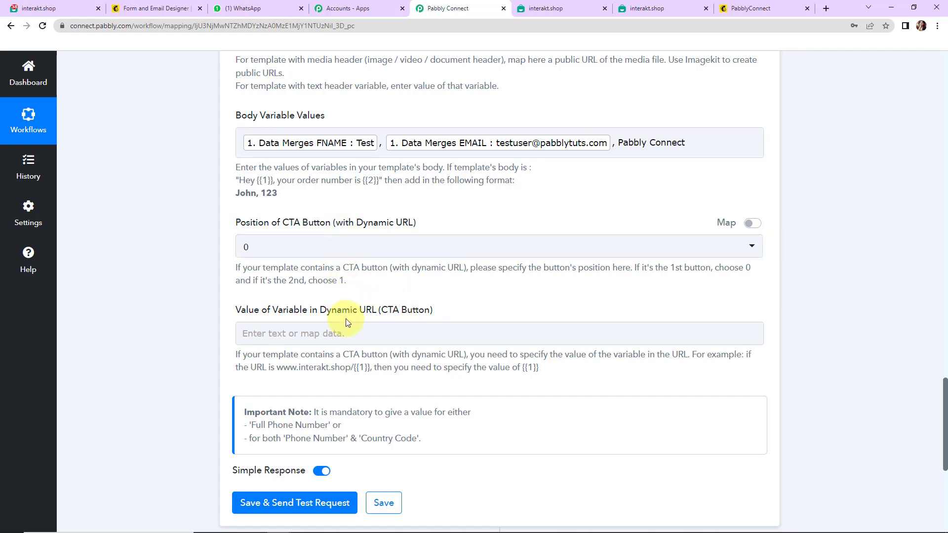
scroll(346, 318, "down", 5)
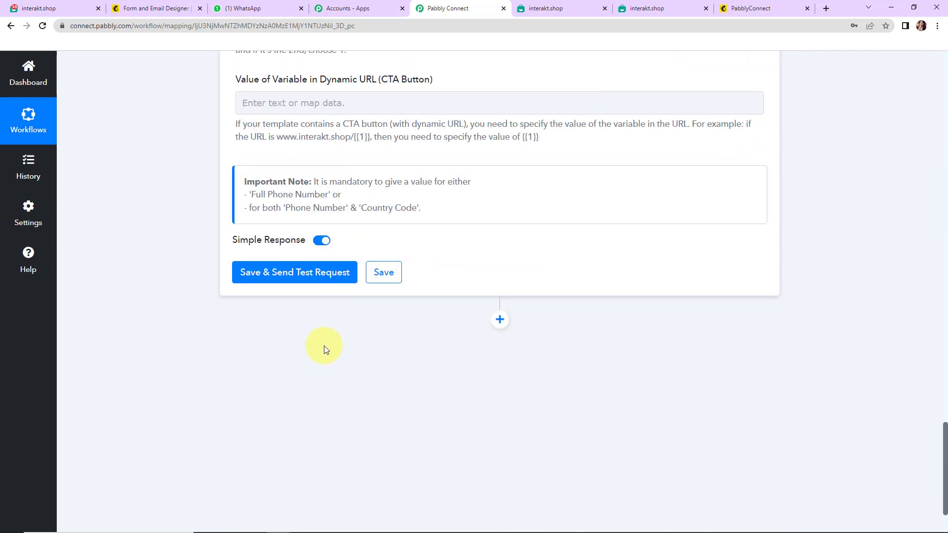
Step: Save and send a test request, confirming 'Message queued for sending via Interakt' in the response
left_click(292, 275)
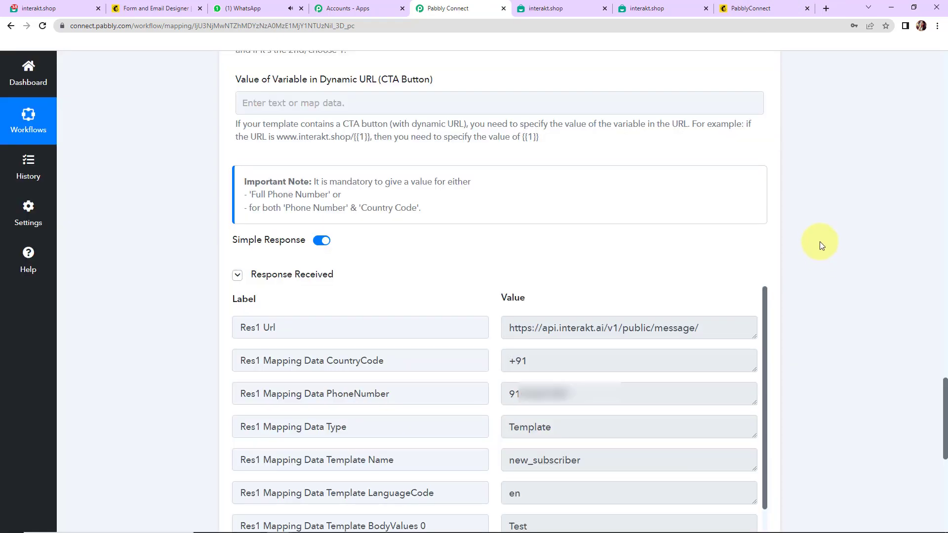
scroll(820, 242, "down", 2)
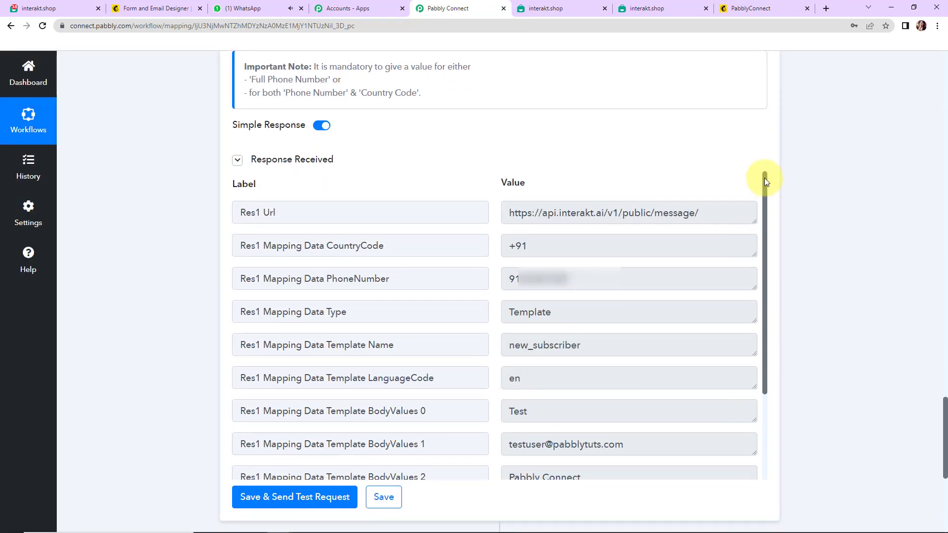
left_click_drag(766, 182, 770, 269)
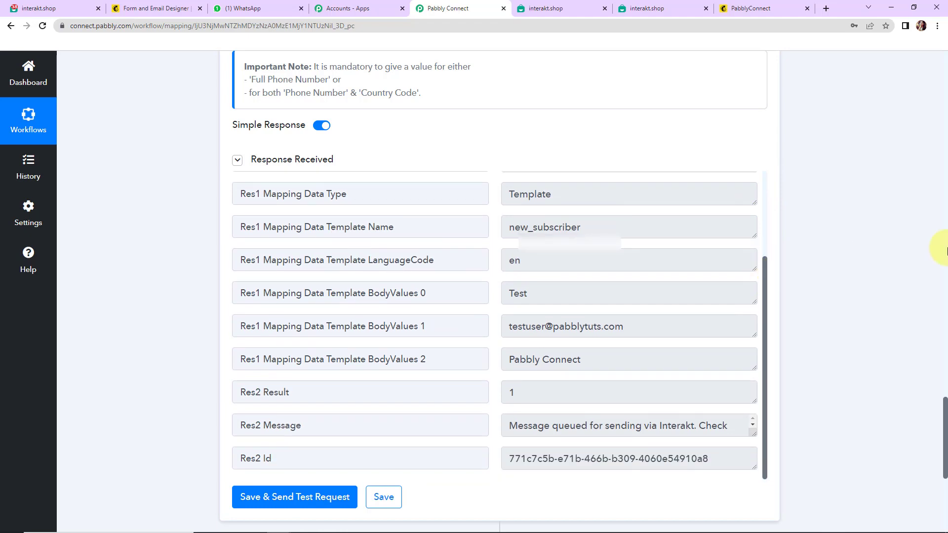
Step: Read Interakt's thank-you template message in the business sender's WhatsApp Web chat
left_click(260, 7)
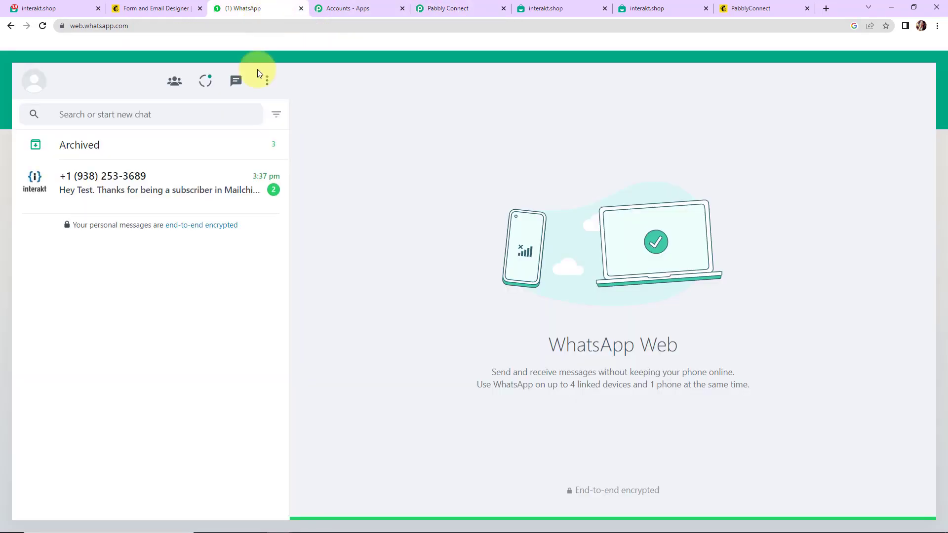
left_click(158, 183)
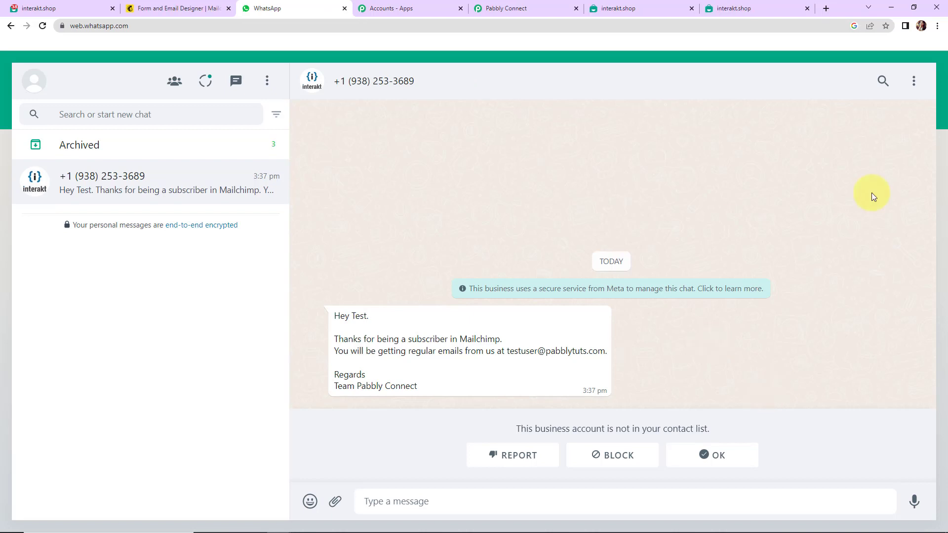
left_click(165, 5)
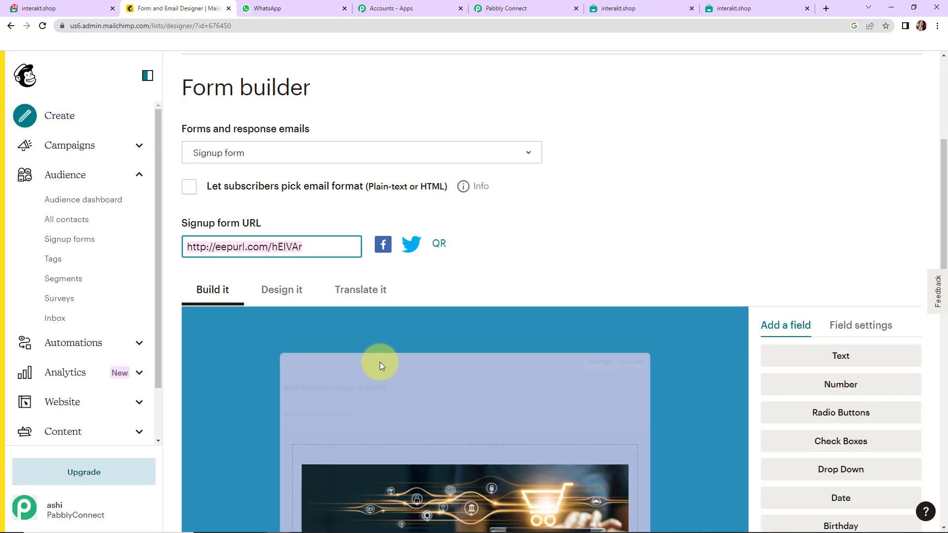
Step: Open the audience's Signup form URL in a new browser tab
right_click(285, 252)
left_click(310, 291)
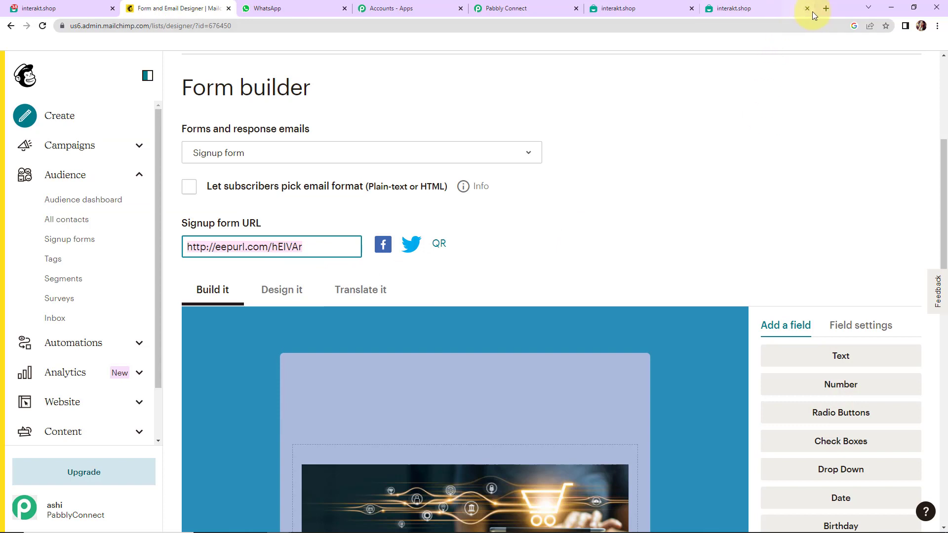
left_click(826, 6)
key("ctrl+v")
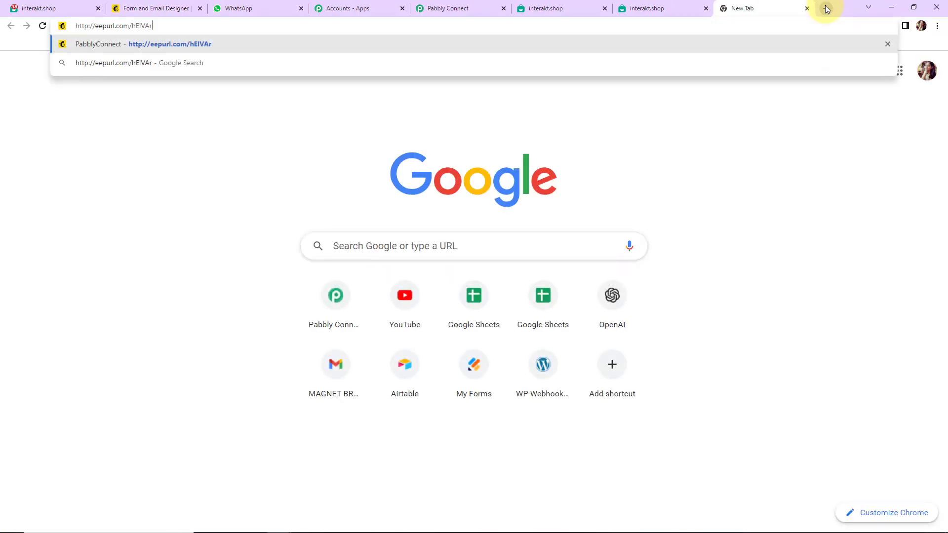
key("Return")
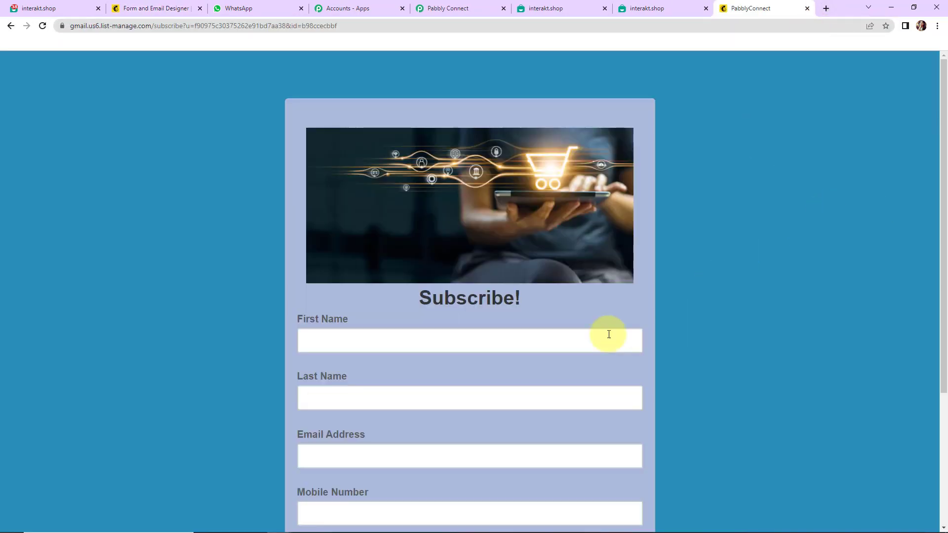
scroll(607, 332, "down", 4)
Step: Fill in the test subscriber's first name, last name, email address and mobile number
left_click(353, 150)
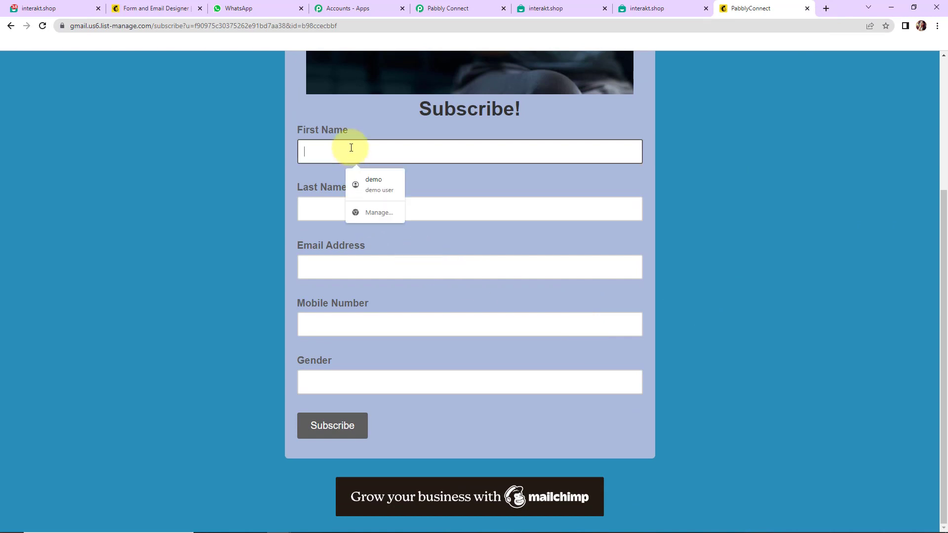
scroll(392, 220, "up", 2)
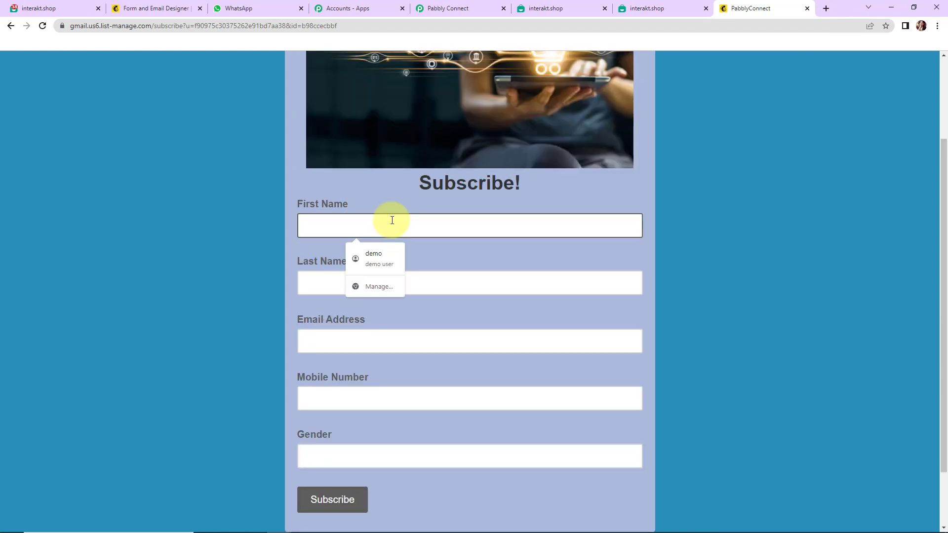
type("New")
left_click(374, 282)
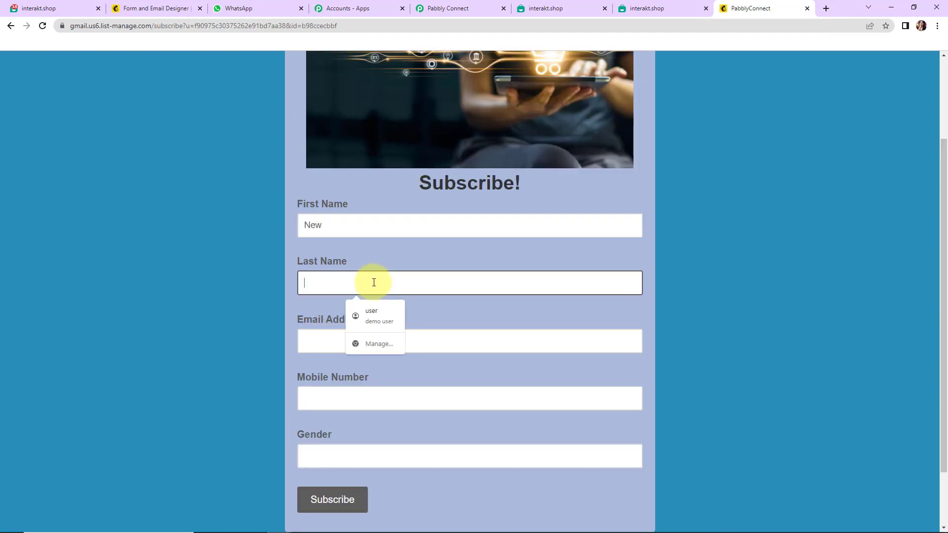
type("User12")
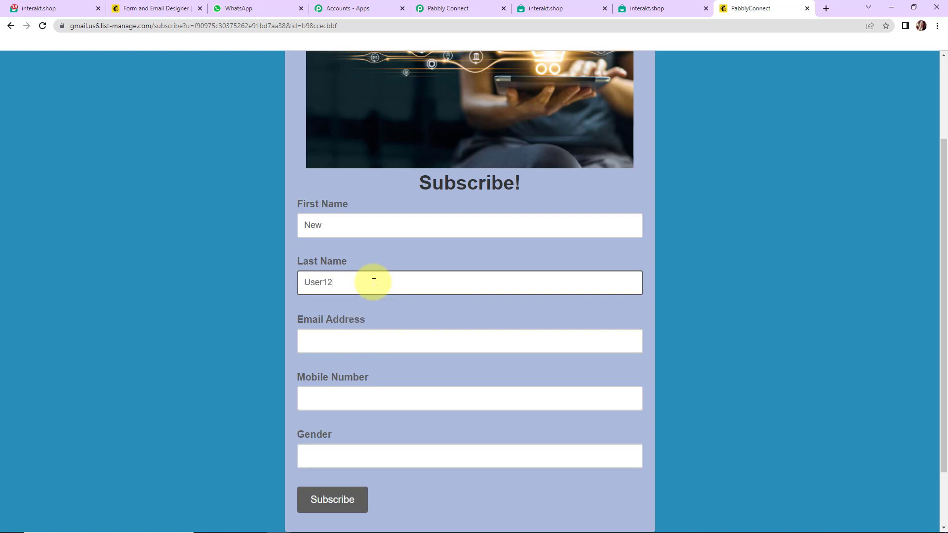
left_click(366, 348)
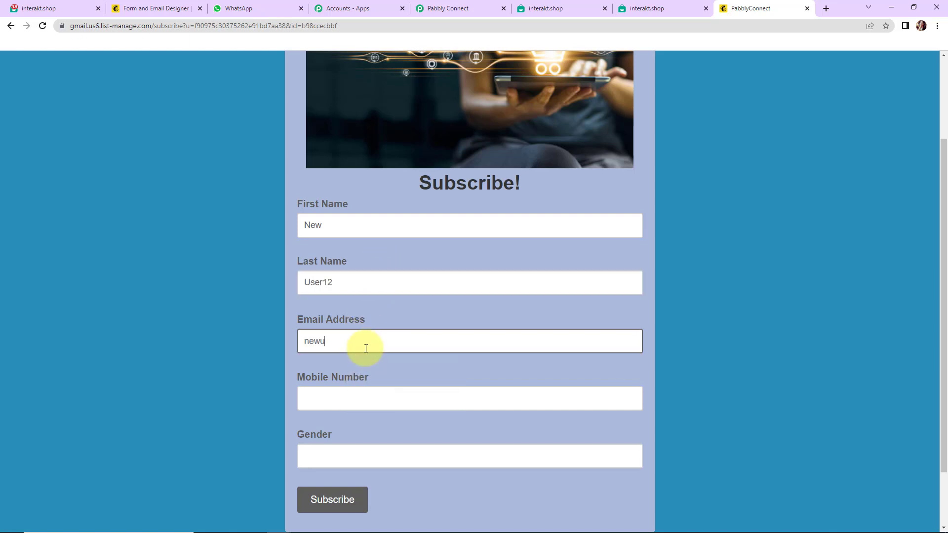
left_click(361, 399)
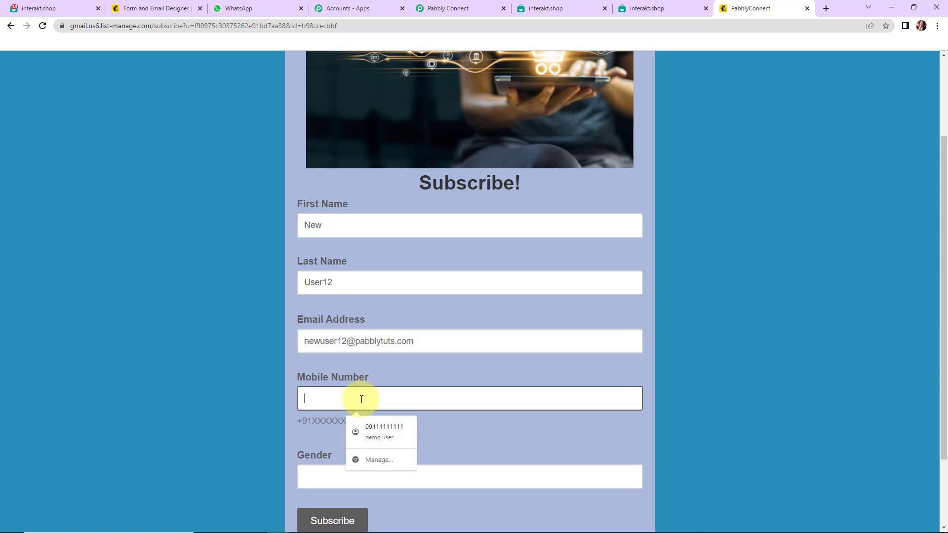
Step: Choose a gender, pass the reCAPTCHA and submit the form to confirm the subscription
left_click(360, 472)
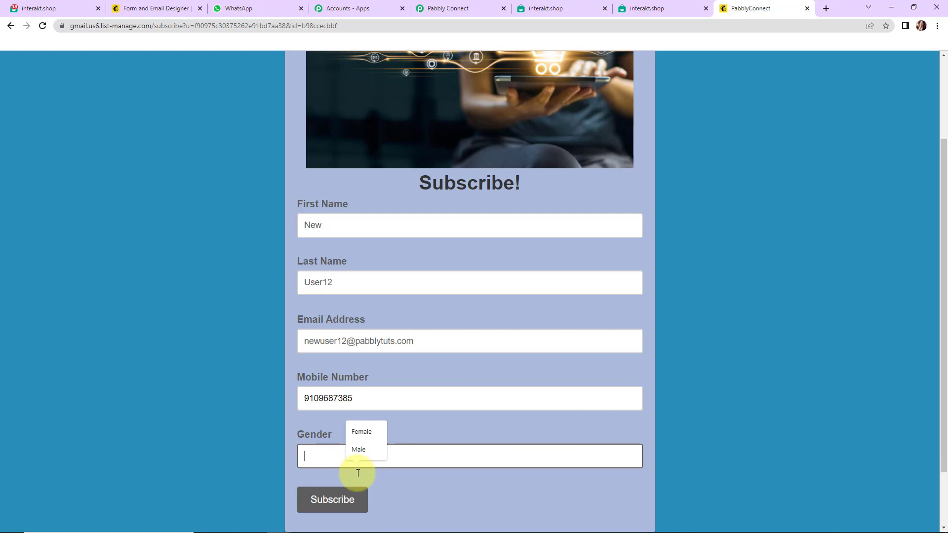
left_click(362, 432)
left_click(346, 501)
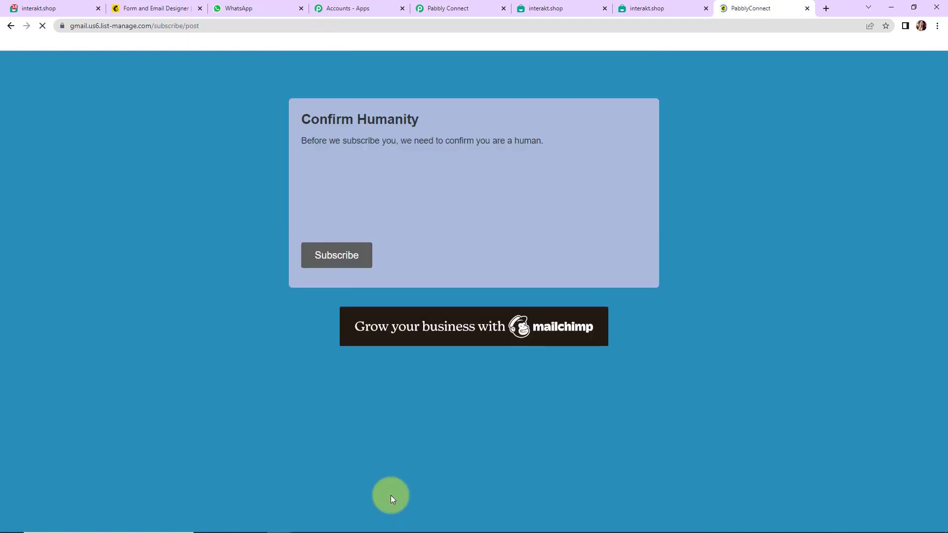
left_click(316, 193)
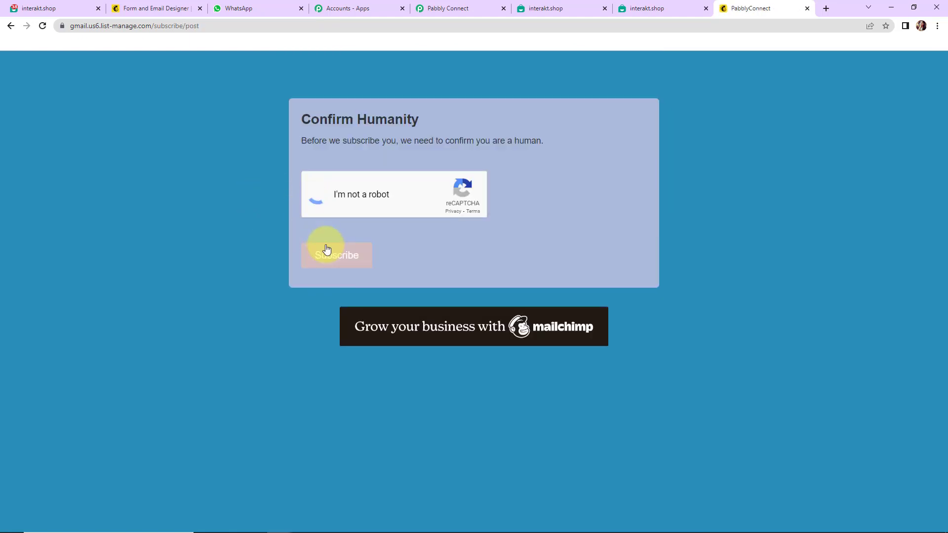
left_click(322, 262)
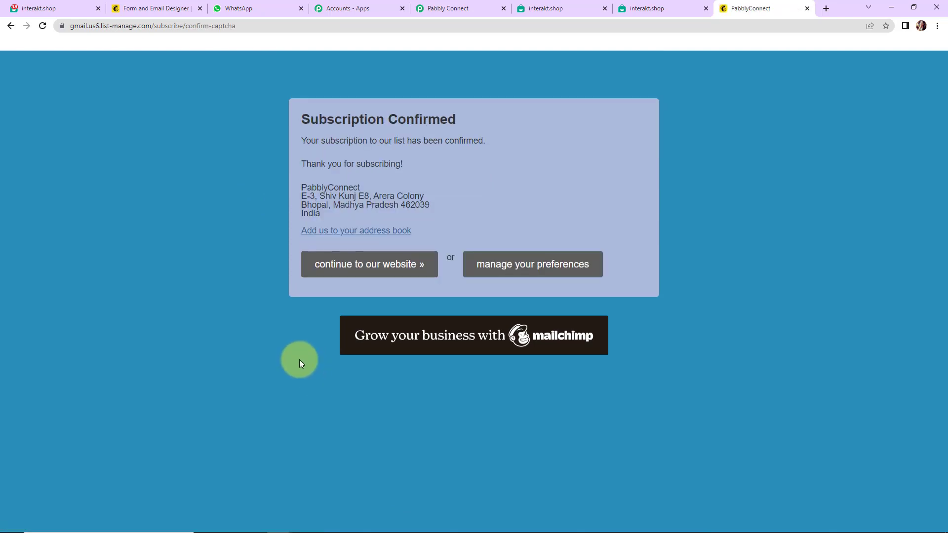
Step: Confirm the new 'Hey New' WhatsApp message, highlighting the subscriber's email and the Pabbly Connect signature
key("ctrl+3")
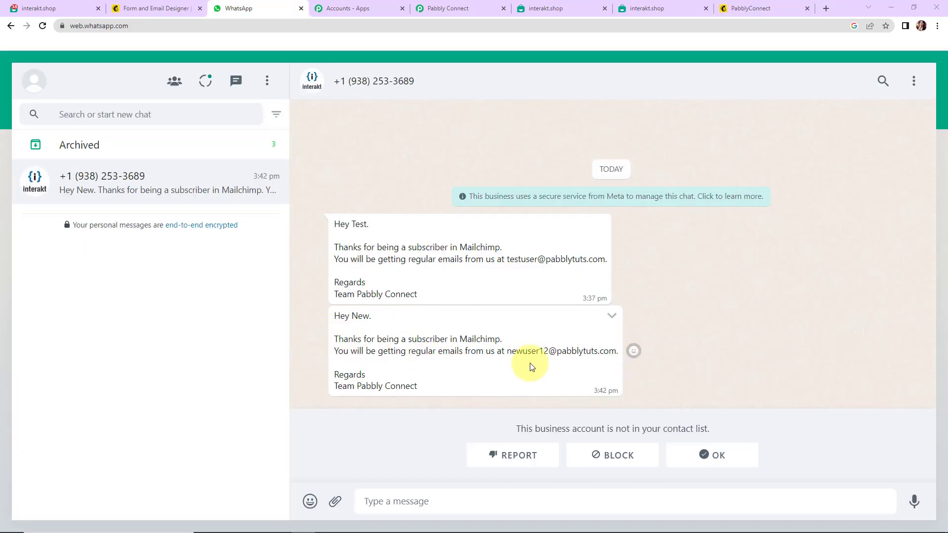
left_click_drag(507, 351, 621, 352)
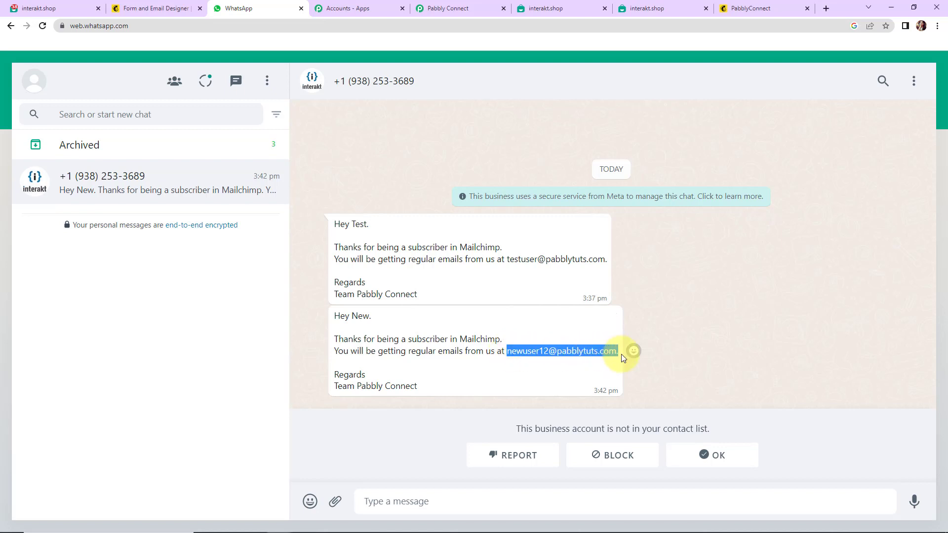
left_click_drag(357, 386, 422, 389)
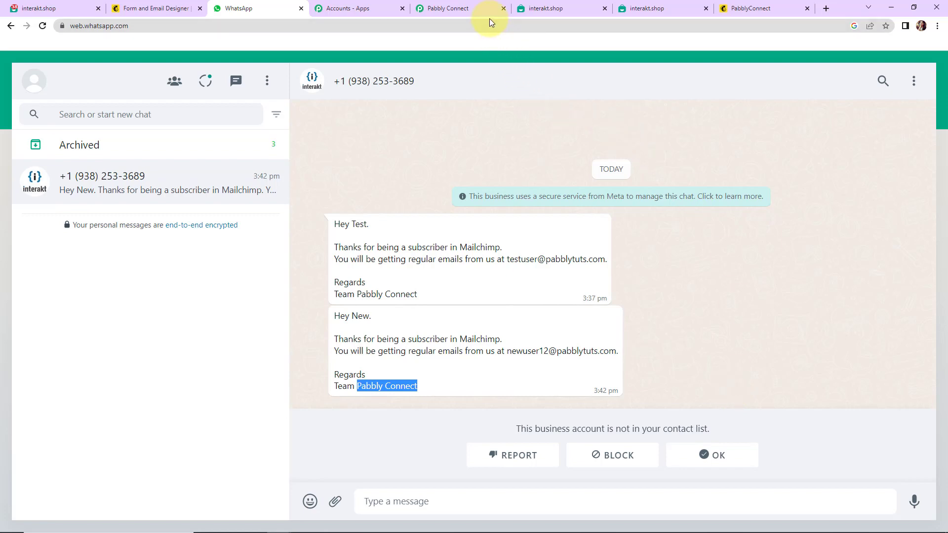
left_click(473, 5)
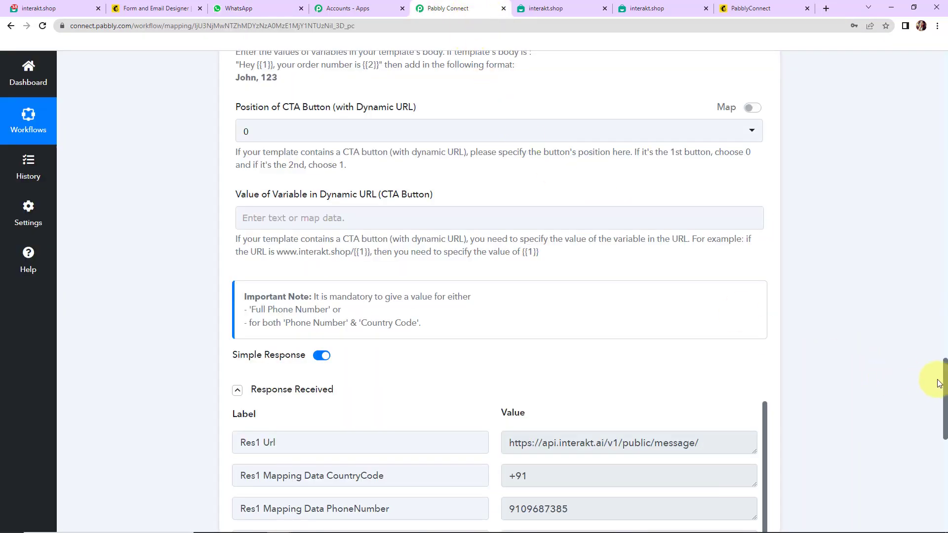
Step: Collapse the MailChimp New Subscriber trigger and Interakt Send WhatsApp Template Message action cards
left_click_drag(944, 384, 906, 53)
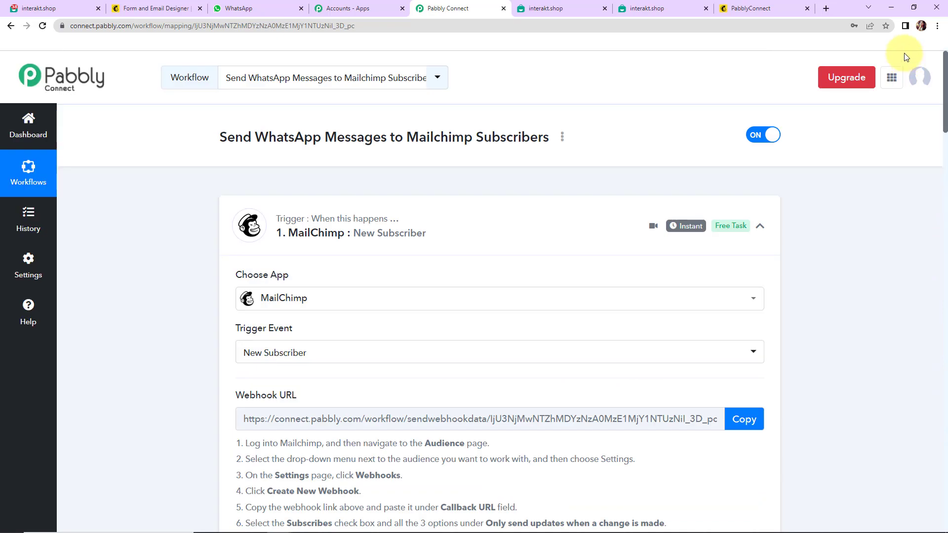
left_click(760, 226)
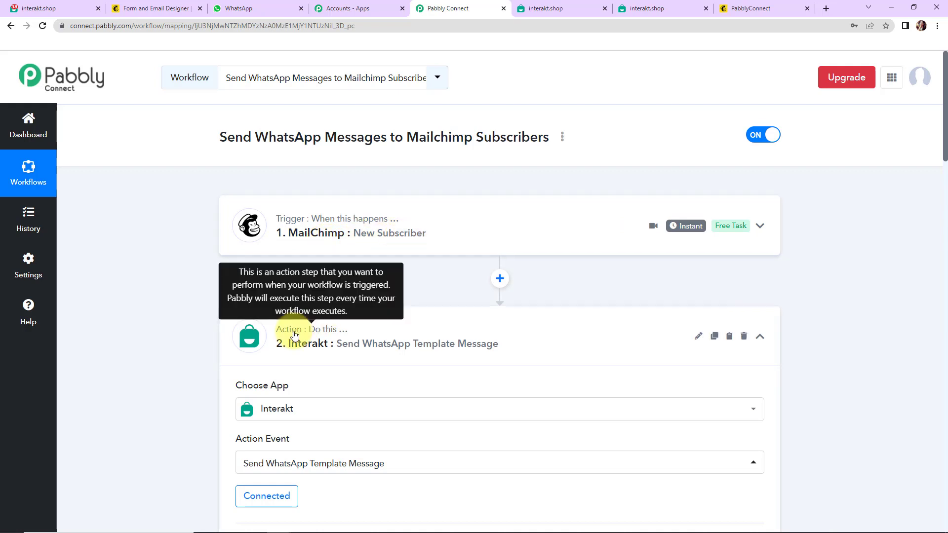
left_click(761, 335)
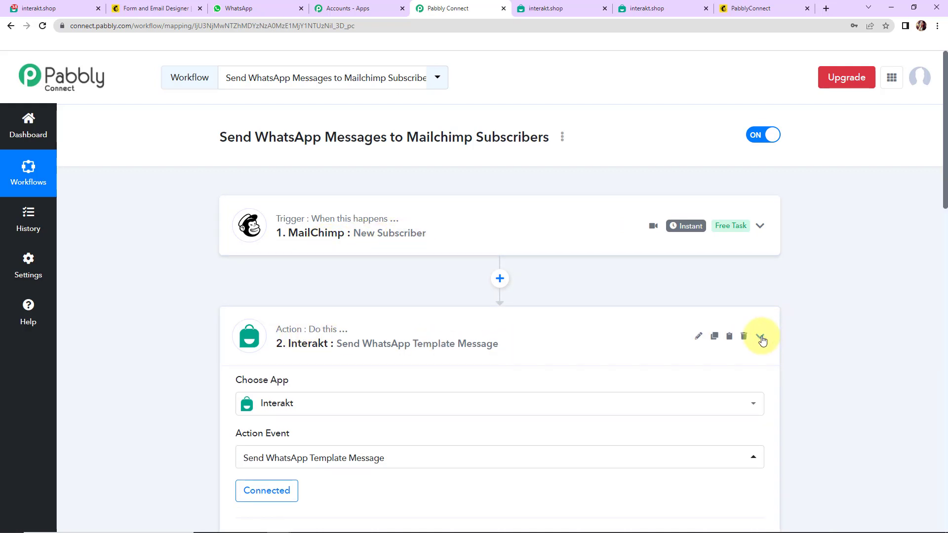